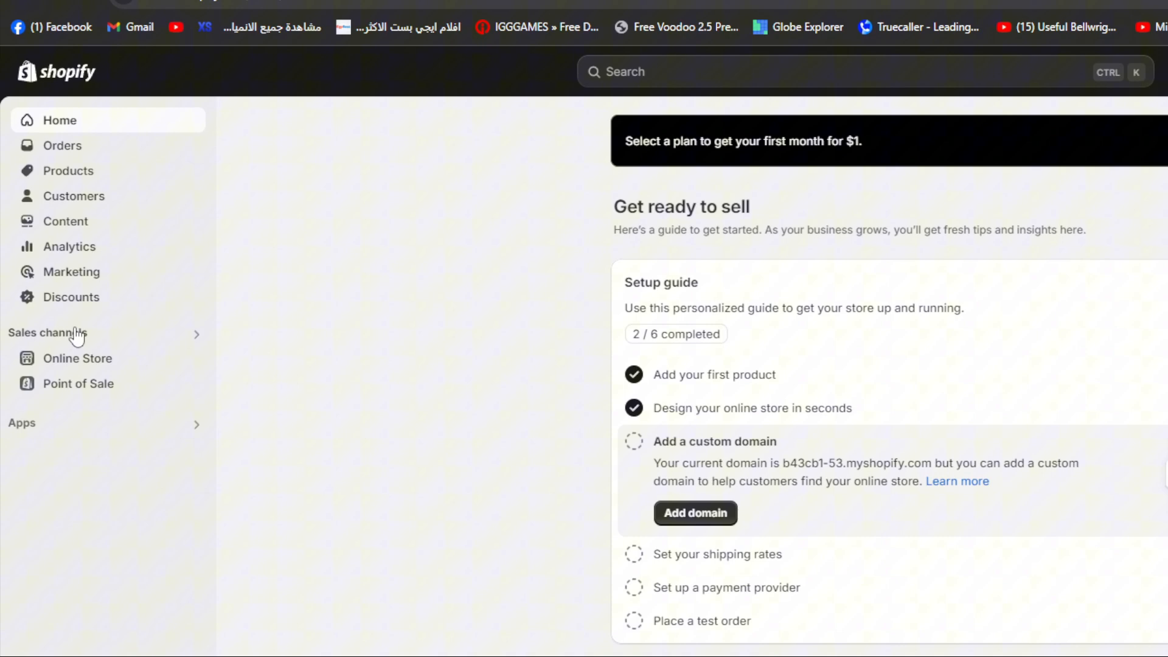
- Open the Online Store themes page and look through the popular free themes
{"action": "left_click", "coordinate": [78, 358]}
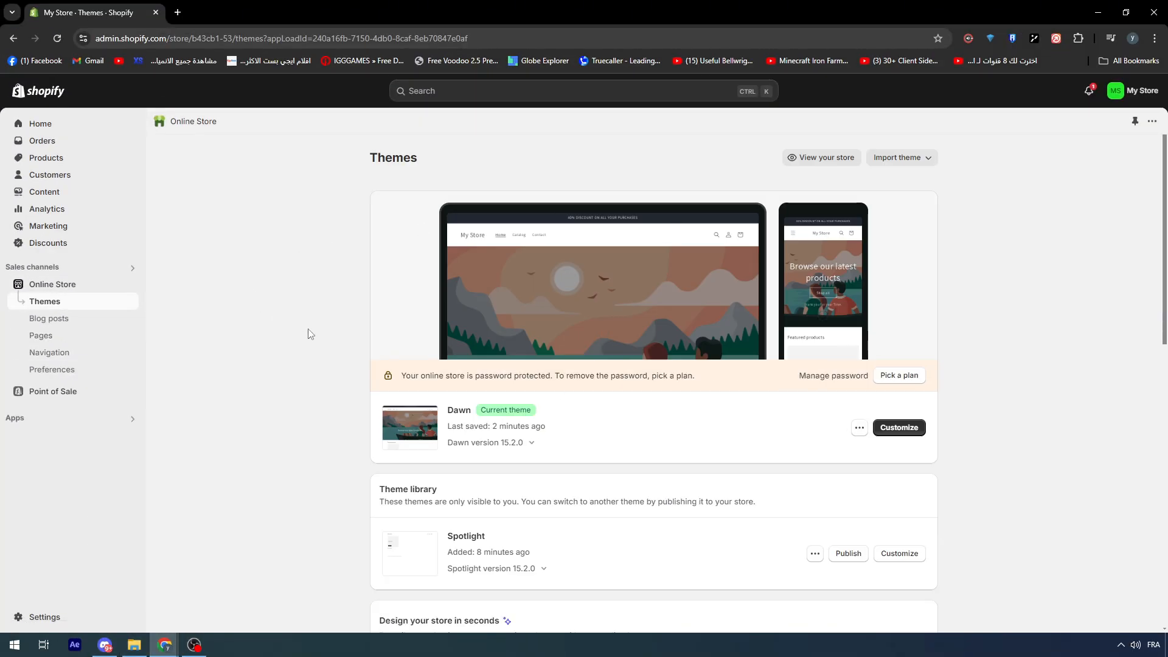
{"action": "scroll", "coordinate": [308, 331], "scroll_direction": "down", "scroll_amount": 7}
{"action": "scroll", "coordinate": [316, 320], "scroll_direction": "up", "scroll_amount": 5}
{"action": "scroll", "coordinate": [316, 320], "scroll_direction": "down", "scroll_amount": 4}
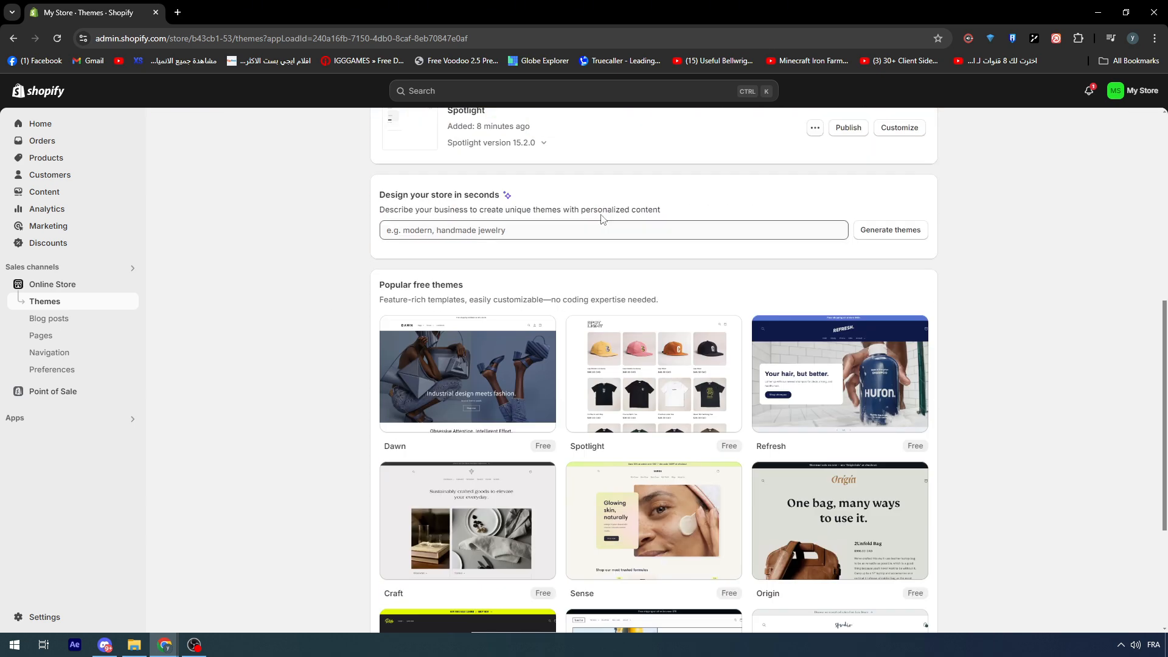
{"action": "scroll", "coordinate": [840, 353], "scroll_direction": "down", "scroll_amount": 3}
{"action": "scroll", "coordinate": [495, 322], "scroll_direction": "up", "scroll_amount": 4}
{"action": "scroll", "coordinate": [496, 322], "scroll_direction": "down", "scroll_amount": 5}
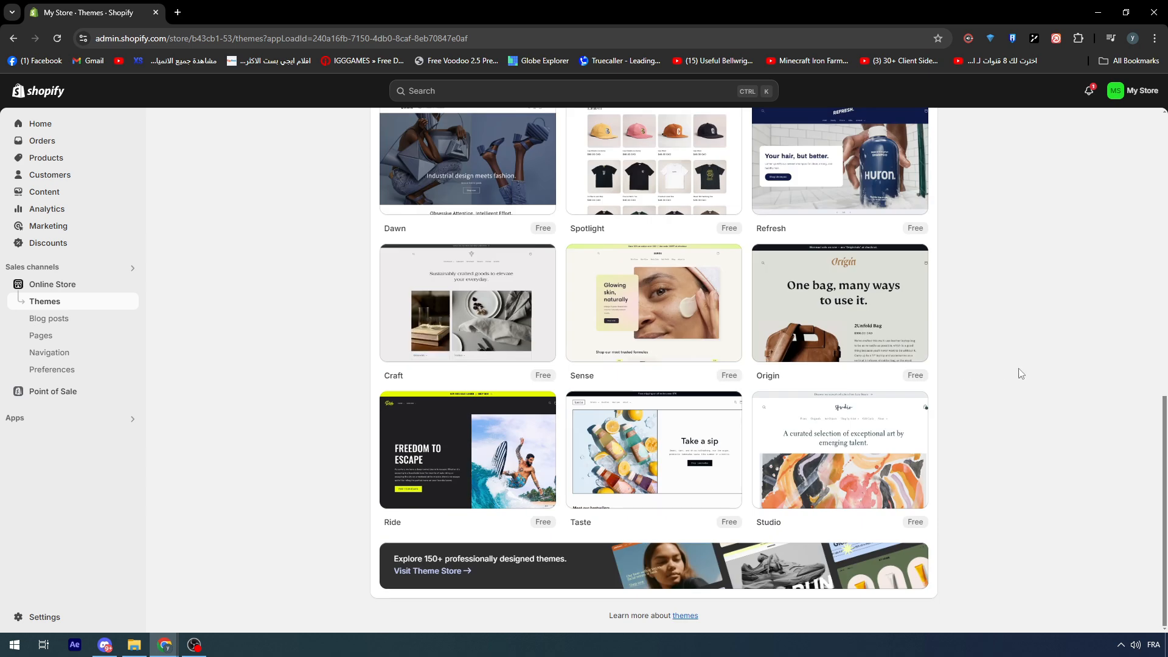
- Visit the Shopify Theme Store and browse the full list of themes
{"action": "left_click", "coordinate": [419, 570]}
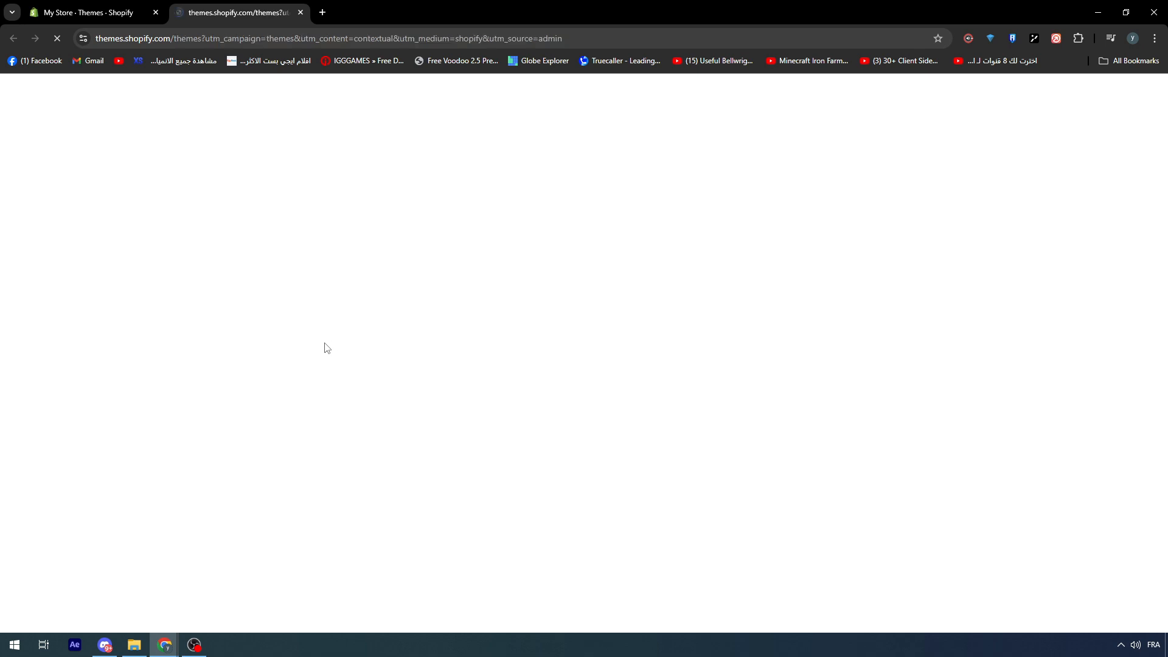
{"action": "scroll", "coordinate": [633, 358], "scroll_direction": "down", "scroll_amount": 3}
{"action": "scroll", "coordinate": [633, 357], "scroll_direction": "up", "scroll_amount": 2}
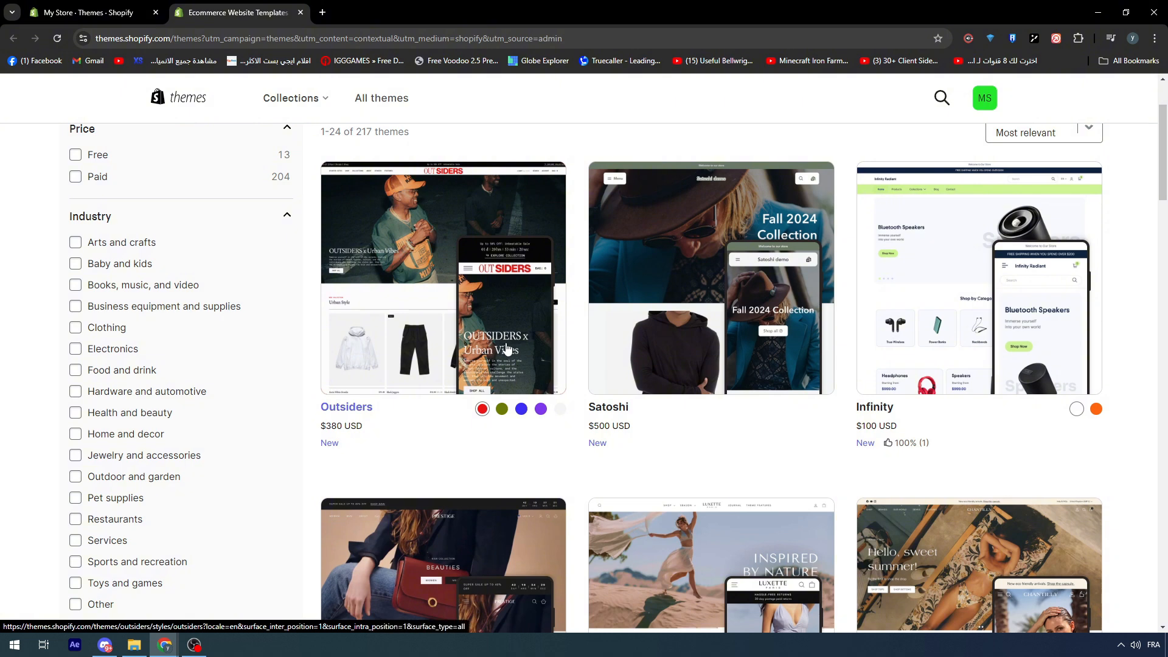
{"action": "scroll", "coordinate": [206, 239], "scroll_direction": "up", "scroll_amount": 2}
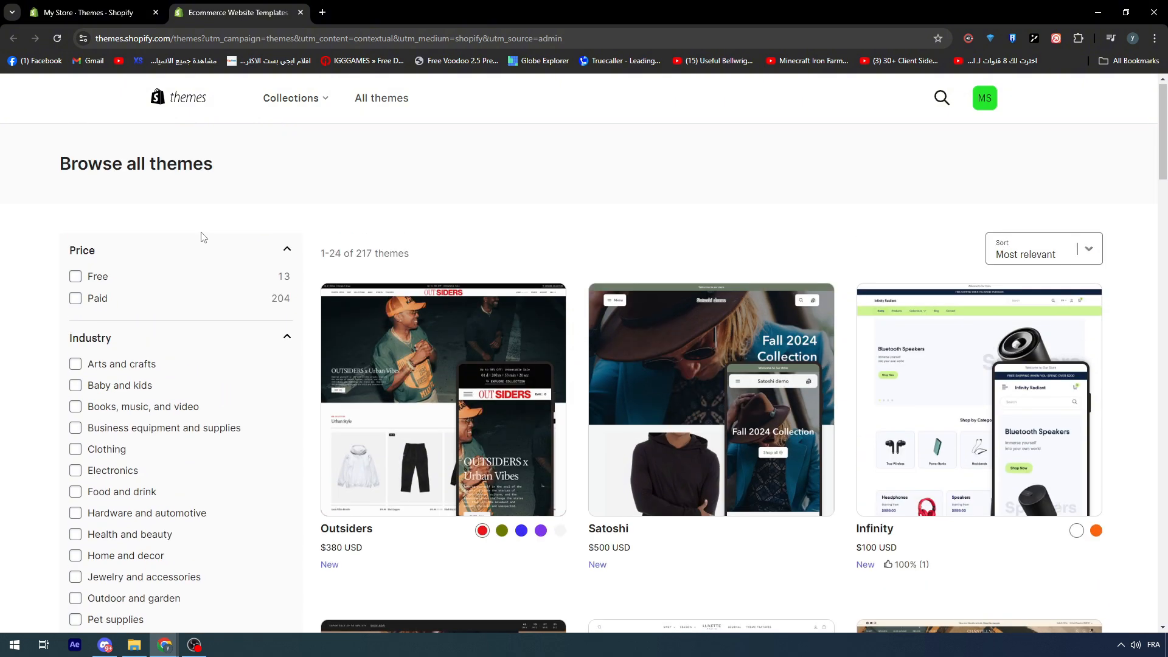
- Filter the Theme Store to free themes and look through them
{"action": "left_click", "coordinate": [75, 277]}
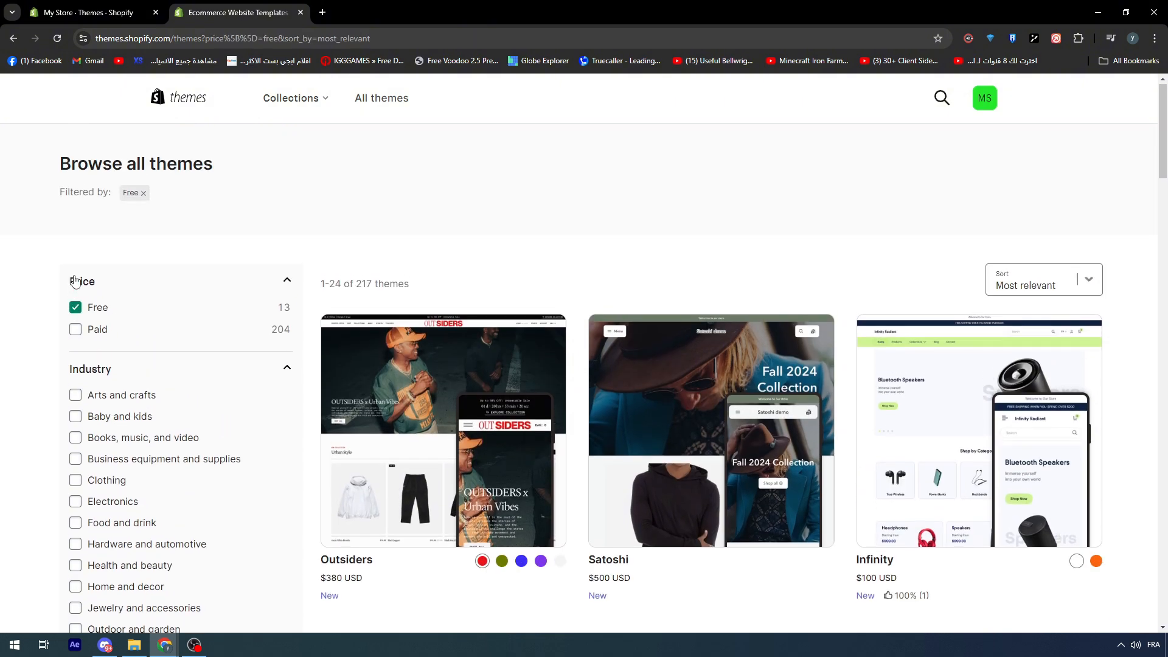
{"action": "scroll", "coordinate": [499, 247], "scroll_direction": "down", "scroll_amount": 6}
{"action": "scroll", "coordinate": [364, 316], "scroll_direction": "up", "scroll_amount": 6}
{"action": "scroll", "coordinate": [337, 350], "scroll_direction": "down", "scroll_amount": 6}
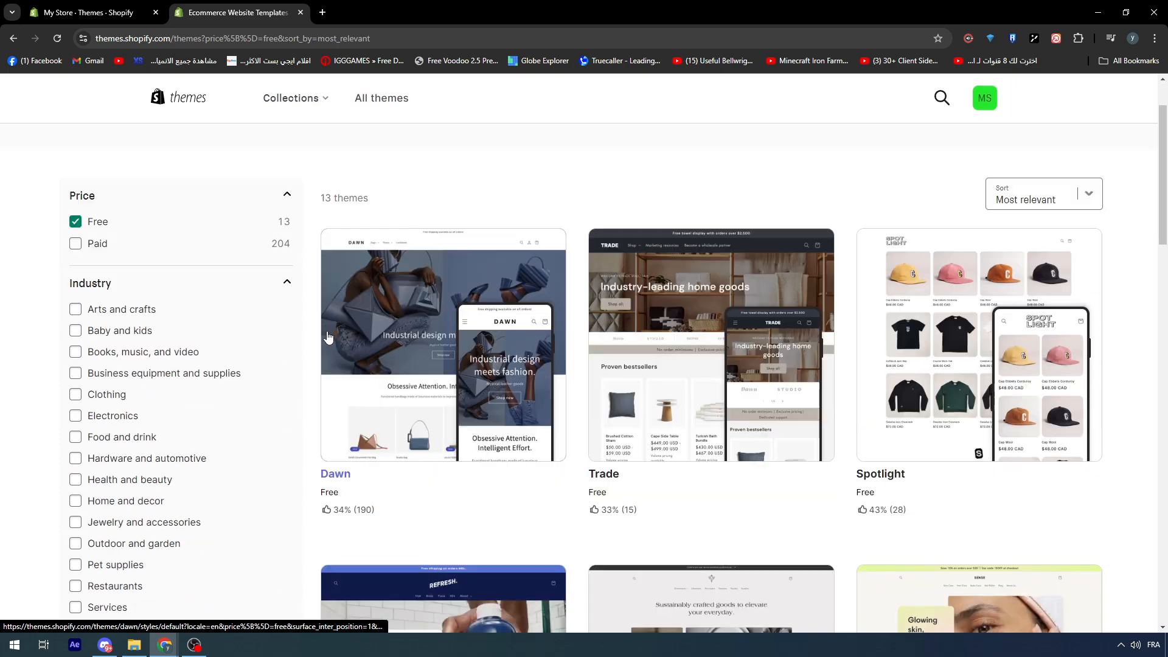
{"action": "scroll", "coordinate": [243, 316], "scroll_direction": "up", "scroll_amount": 6}
- Replace the Free price filter with Paid and sort the themes by popularity
{"action": "left_click", "coordinate": [75, 306]}
{"action": "left_click", "coordinate": [76, 300]}
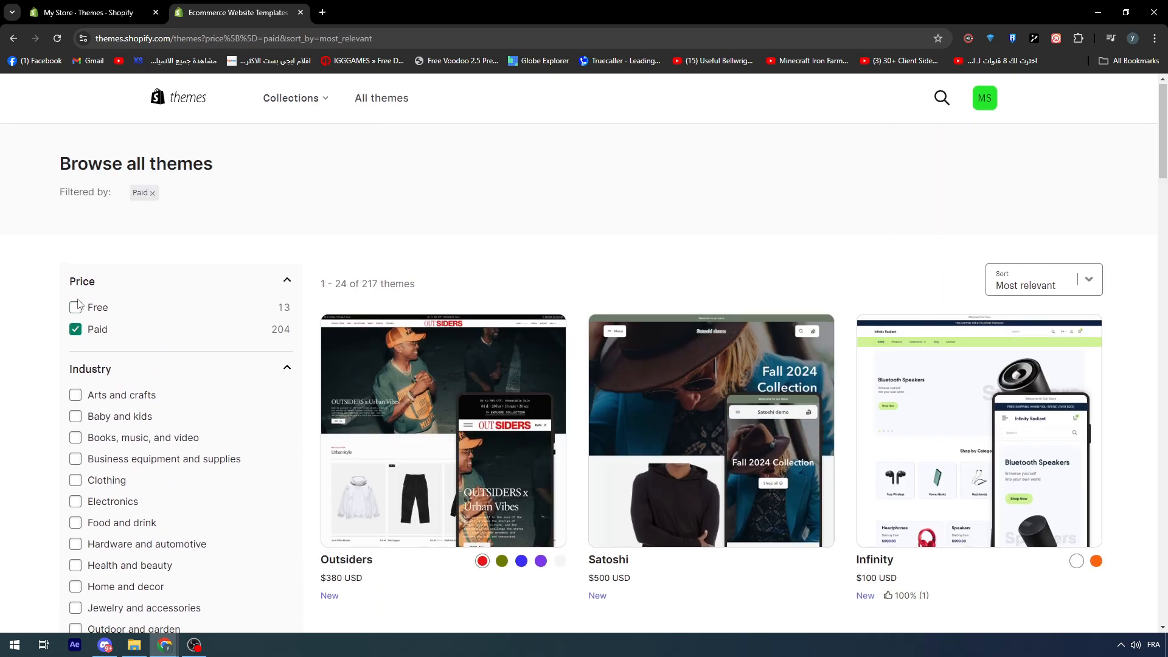
{"action": "left_click", "coordinate": [999, 281]}
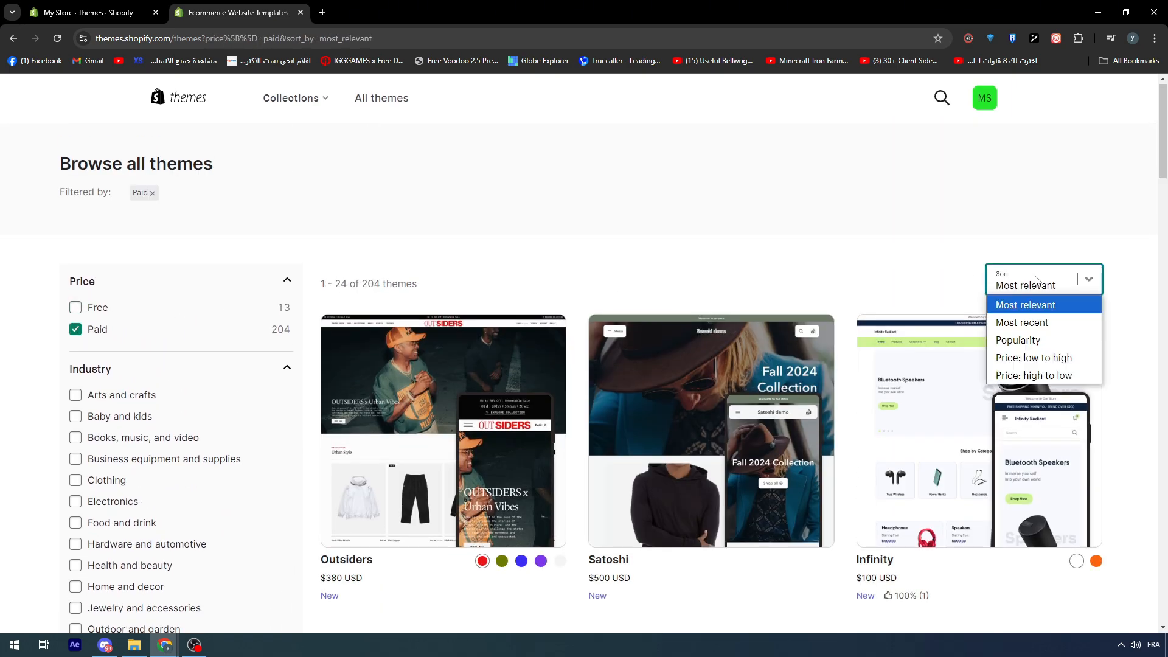
{"action": "left_click", "coordinate": [1038, 336]}
- Compare the most popular paid themes and preview the Empire theme in its dark grey style
{"action": "scroll", "coordinate": [680, 288], "scroll_direction": "down", "scroll_amount": 8}
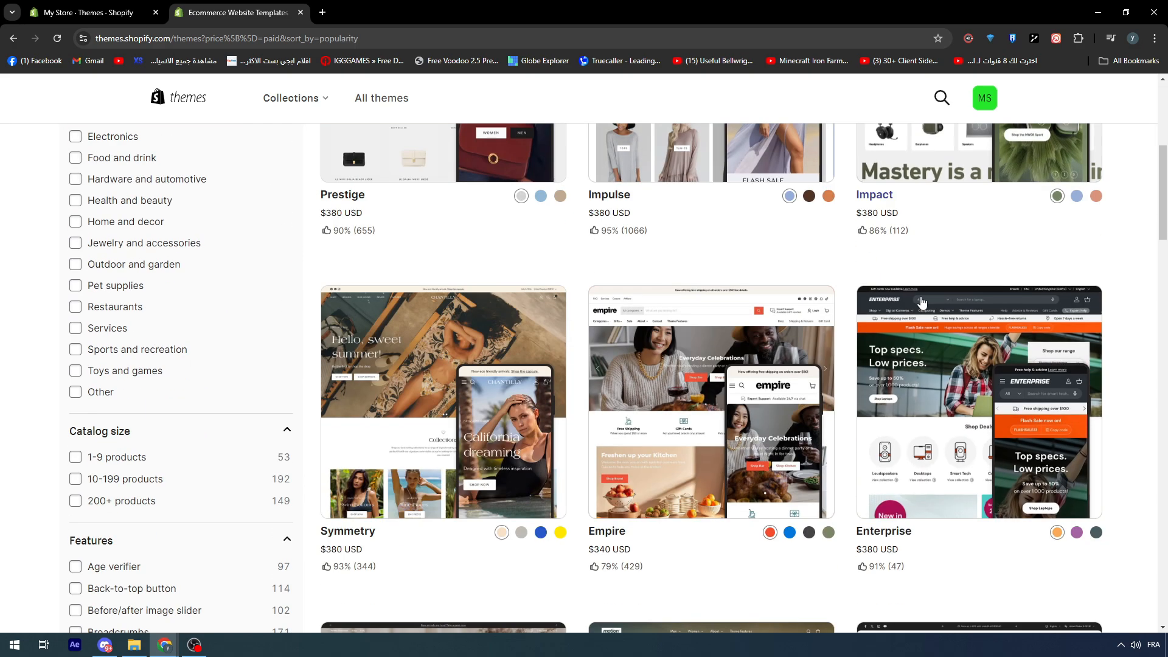
{"action": "scroll", "coordinate": [679, 289], "scroll_direction": "up", "scroll_amount": 5}
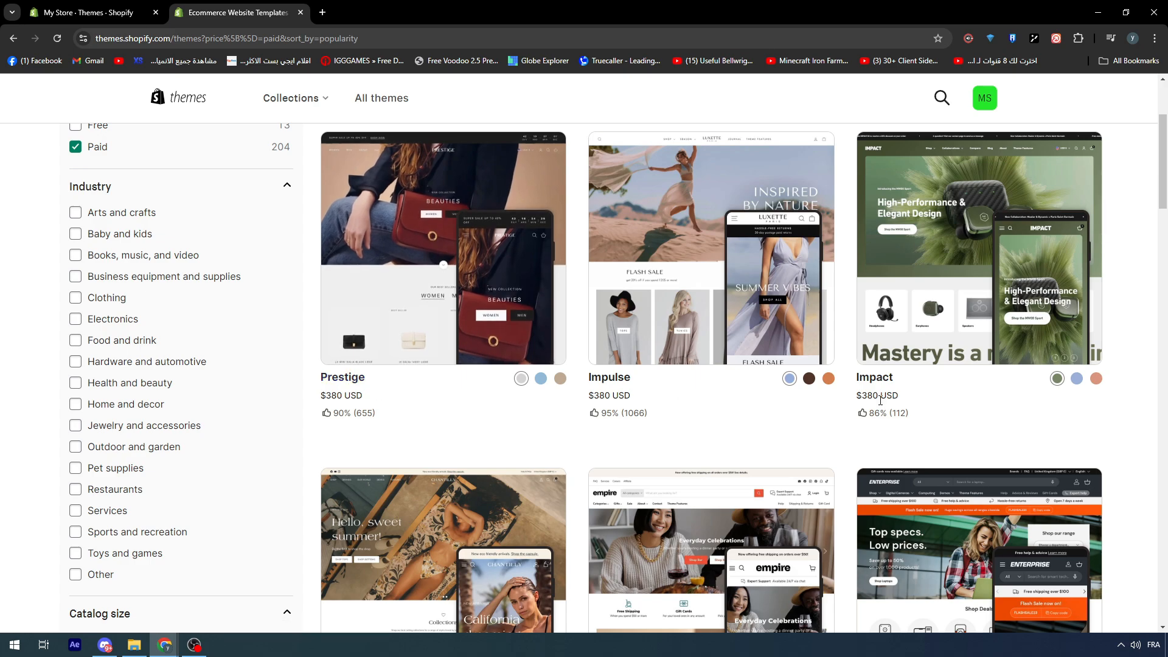
{"action": "scroll", "coordinate": [739, 285], "scroll_direction": "down", "scroll_amount": 1}
{"action": "scroll", "coordinate": [739, 285], "scroll_direction": "down", "scroll_amount": 8}
{"action": "scroll", "coordinate": [723, 298], "scroll_direction": "up", "scroll_amount": 4}
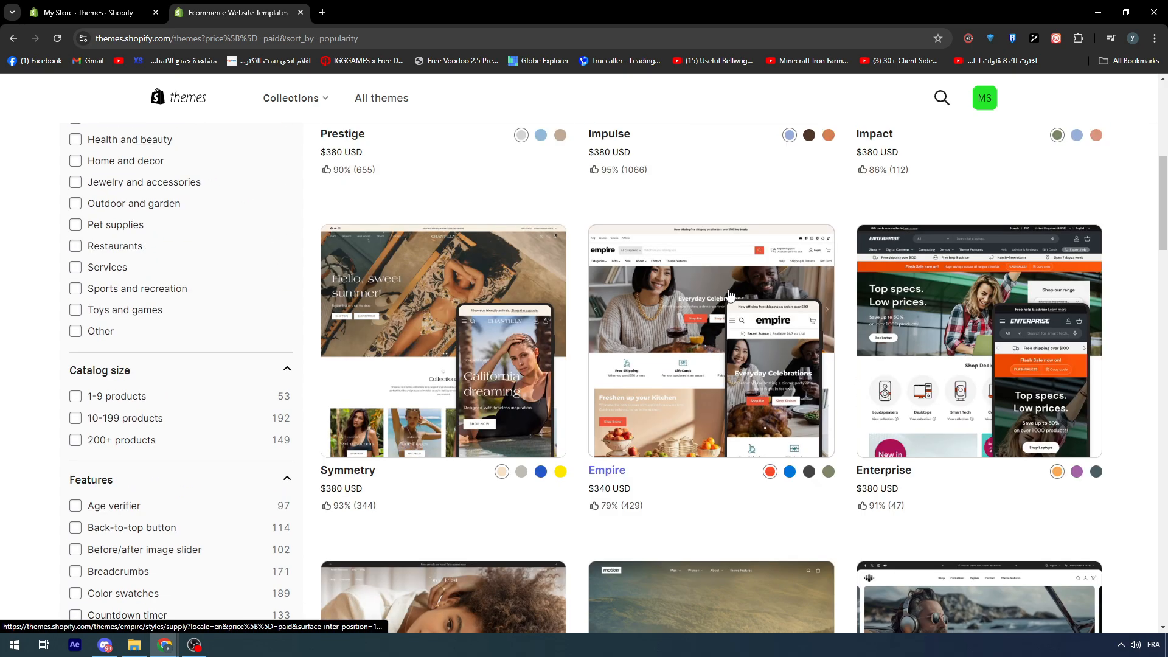
{"action": "scroll", "coordinate": [718, 301], "scroll_direction": "up", "scroll_amount": 3}
{"action": "scroll", "coordinate": [760, 365], "scroll_direction": "down", "scroll_amount": 4}
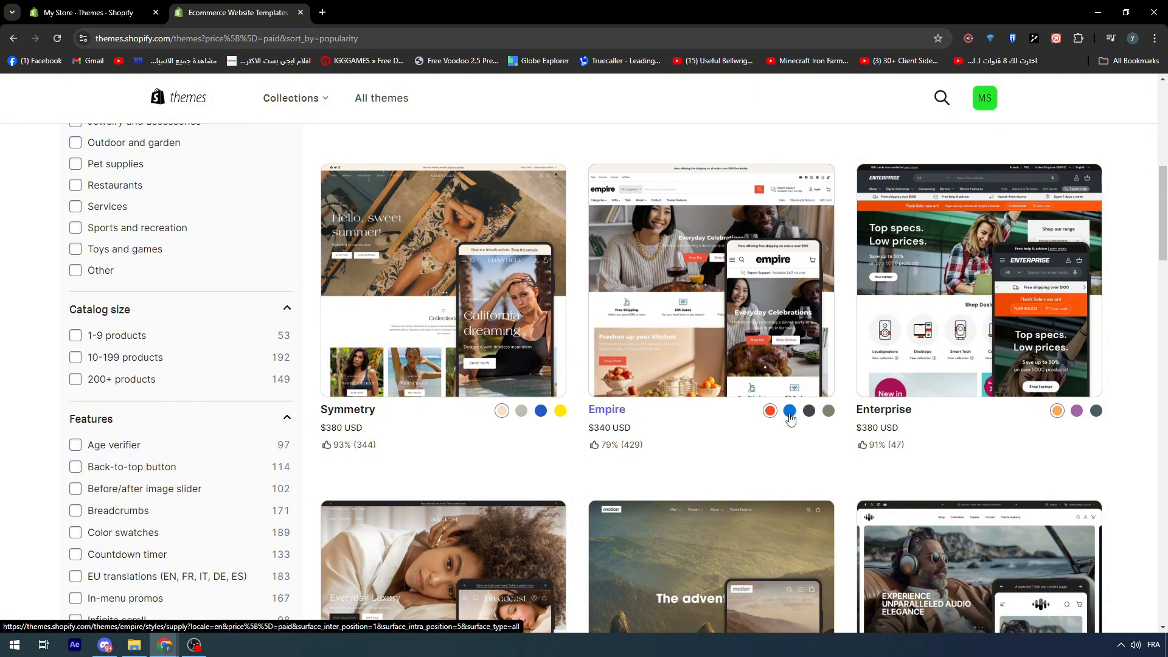
{"action": "left_click", "coordinate": [809, 411]}
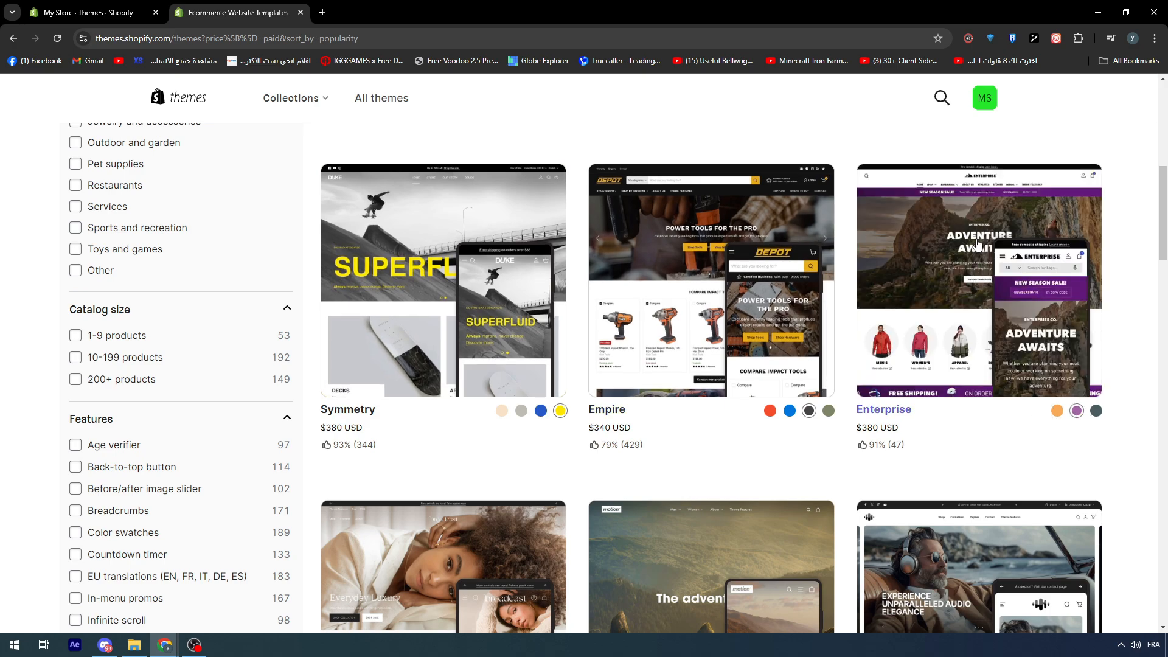
- Examine the remaining paid themes, with their prices and ratings, down to the end of the first results page
{"action": "scroll", "coordinate": [631, 195], "scroll_direction": "down", "scroll_amount": 10}
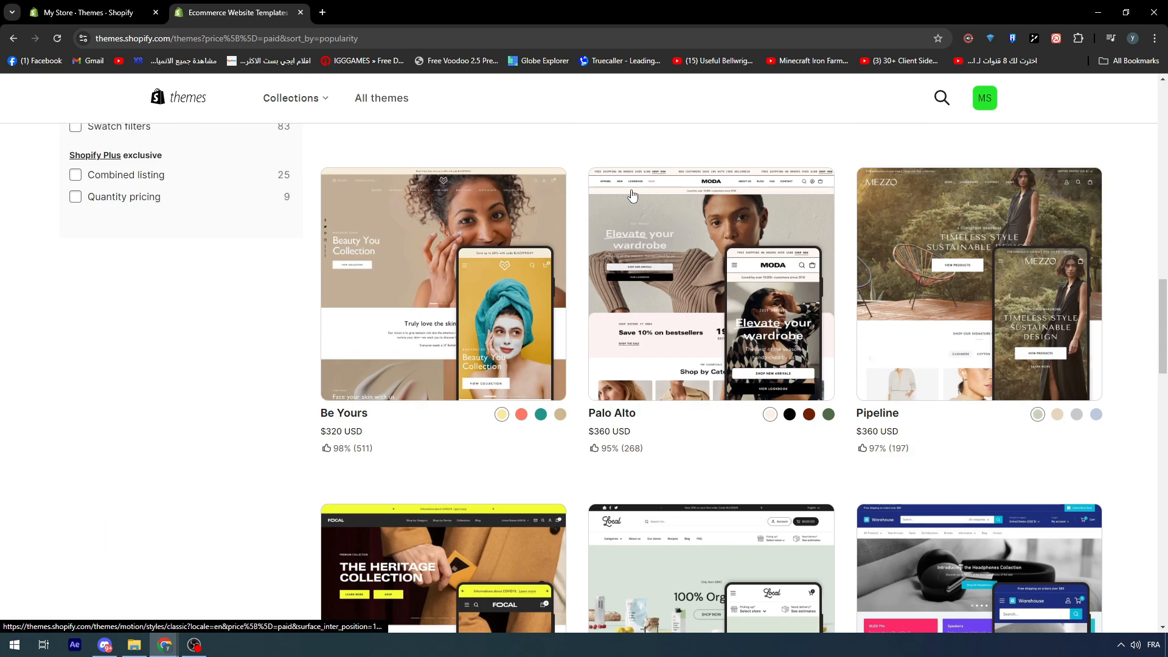
{"action": "scroll", "coordinate": [631, 195], "scroll_direction": "down", "scroll_amount": 4}
{"action": "scroll", "coordinate": [480, 322], "scroll_direction": "down", "scroll_amount": 4}
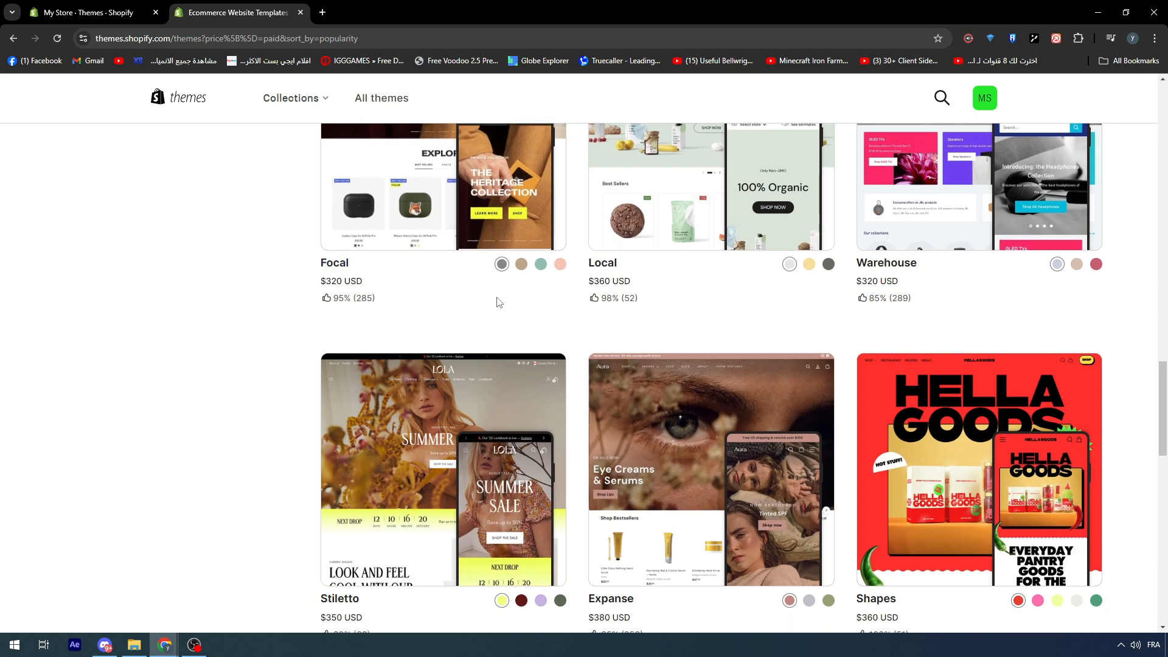
{"action": "scroll", "coordinate": [498, 302], "scroll_direction": "down", "scroll_amount": 3}
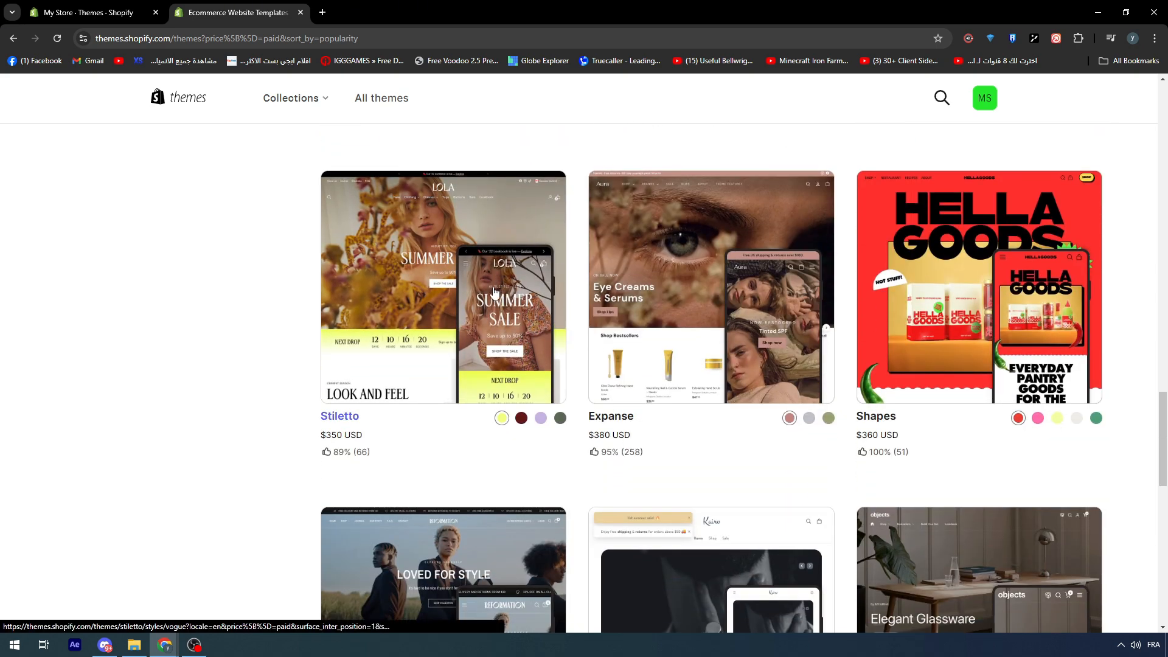
{"action": "scroll", "coordinate": [495, 292], "scroll_direction": "down", "scroll_amount": 3}
{"action": "scroll", "coordinate": [494, 291], "scroll_direction": "down", "scroll_amount": 5}
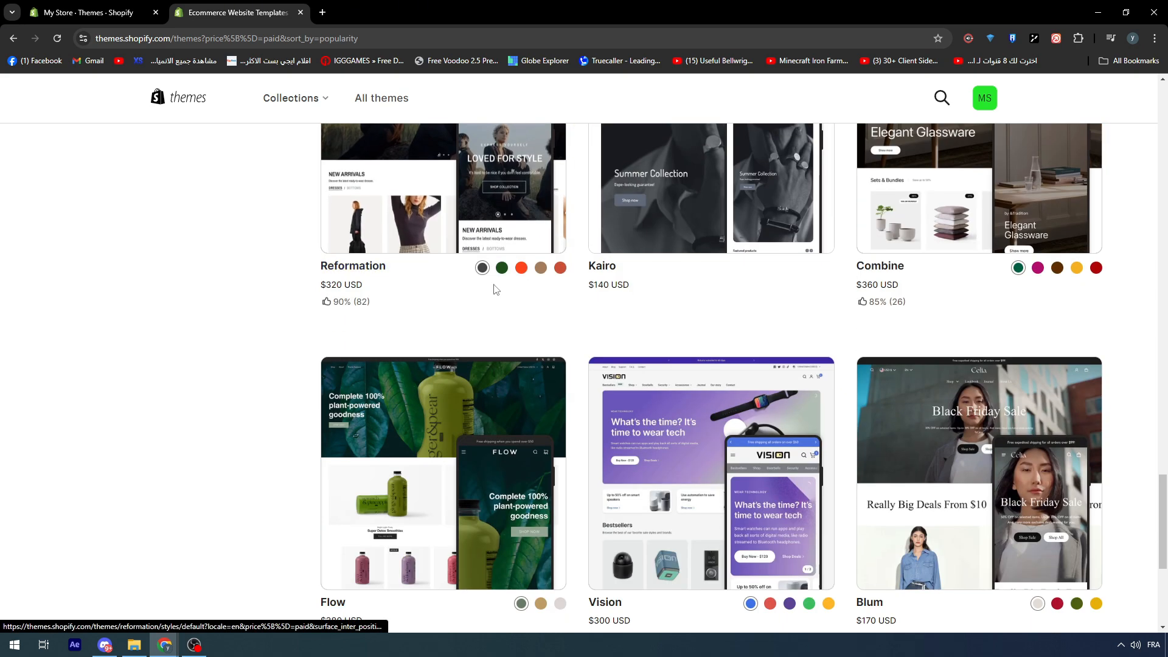
{"action": "scroll", "coordinate": [494, 290], "scroll_direction": "down", "scroll_amount": 5}
{"action": "scroll", "coordinate": [1075, 349], "scroll_direction": "up", "scroll_amount": 3}
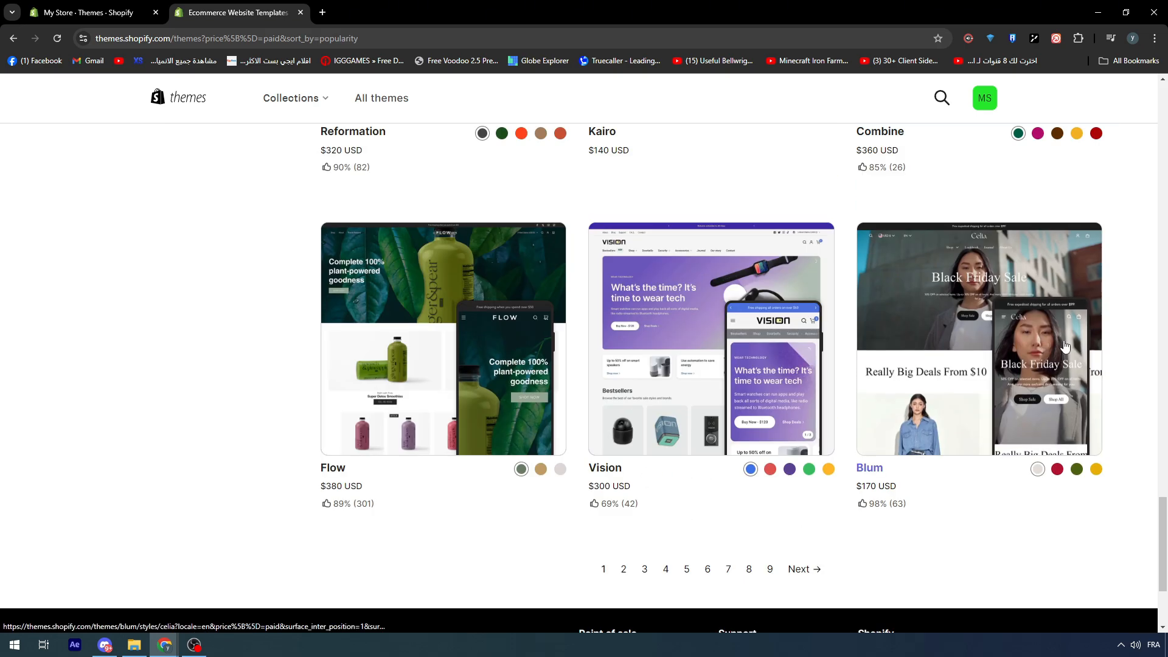
{"action": "scroll", "coordinate": [765, 310], "scroll_direction": "up", "scroll_amount": 9}
{"action": "scroll", "coordinate": [721, 308], "scroll_direction": "up", "scroll_amount": 15}
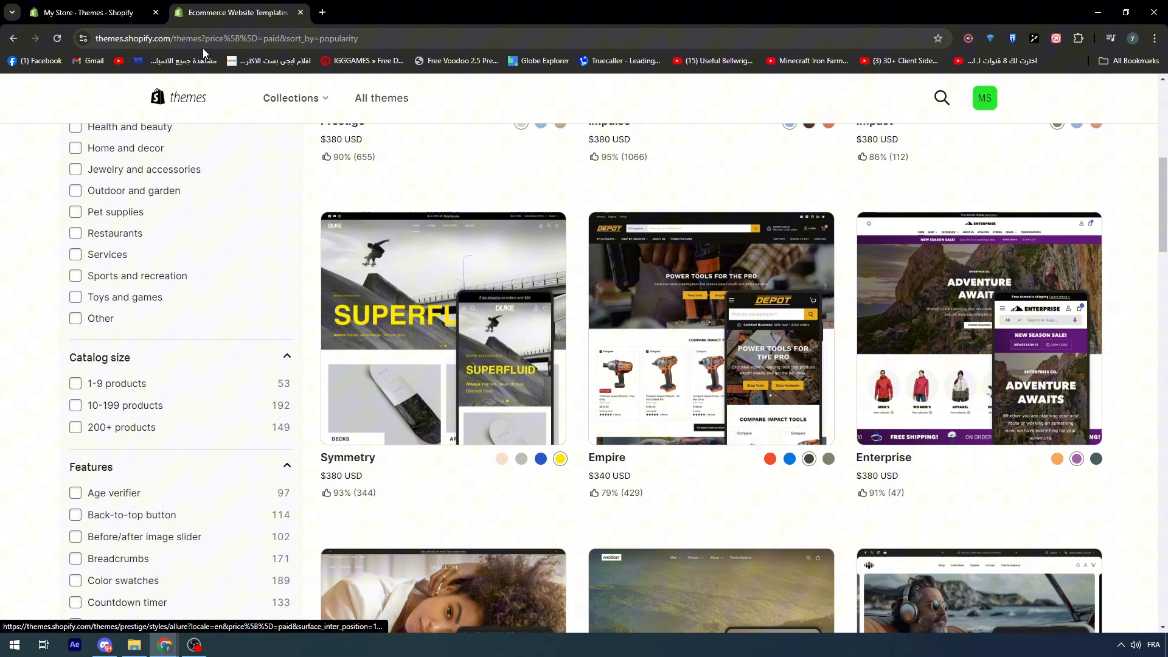
- Close the Theme Store and open the current Dawn theme for customization
{"action": "left_click", "coordinate": [91, 13]}
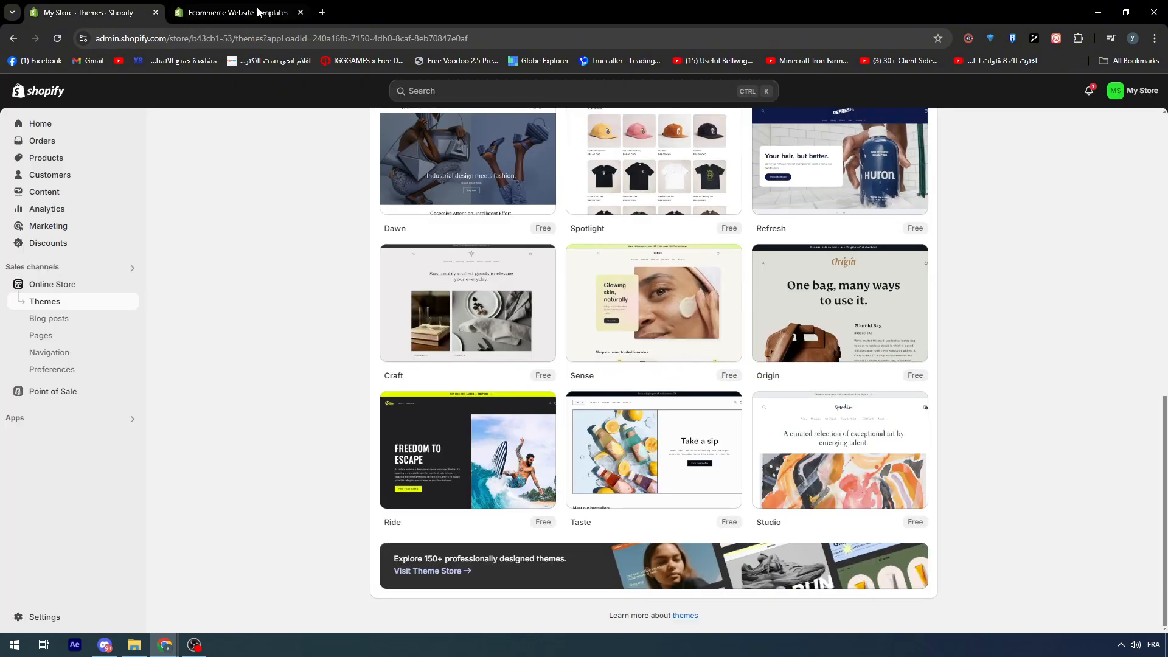
{"action": "left_click", "coordinate": [301, 12]}
{"action": "scroll", "coordinate": [279, 284], "scroll_direction": "up", "scroll_amount": 10}
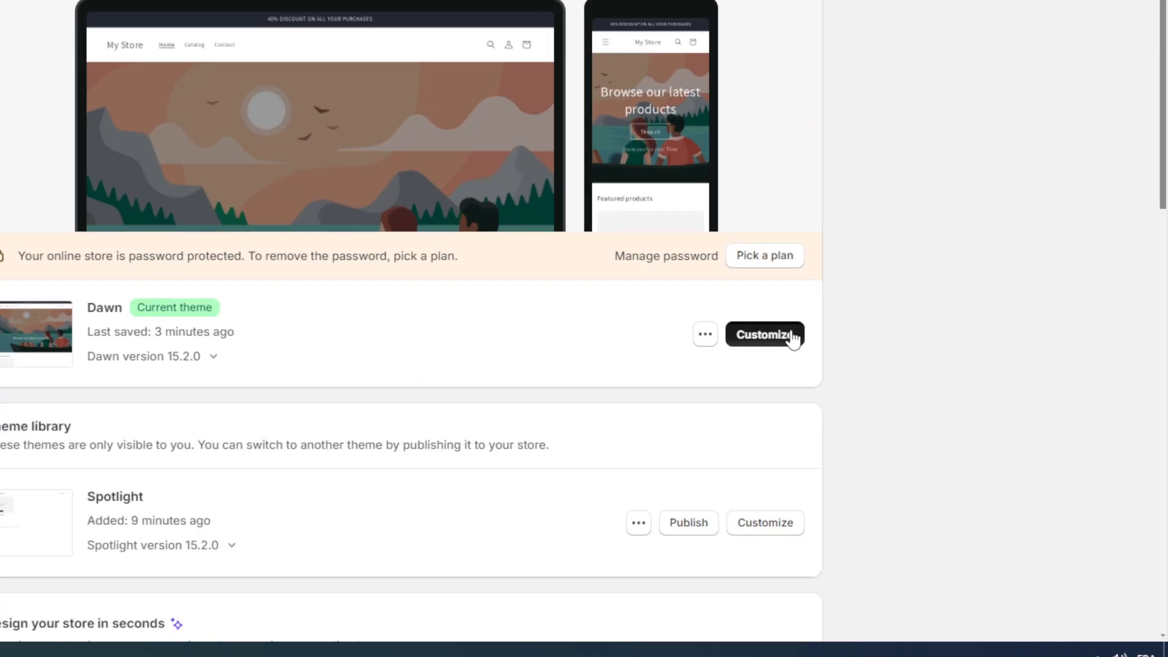
{"action": "left_click", "coordinate": [915, 425]}
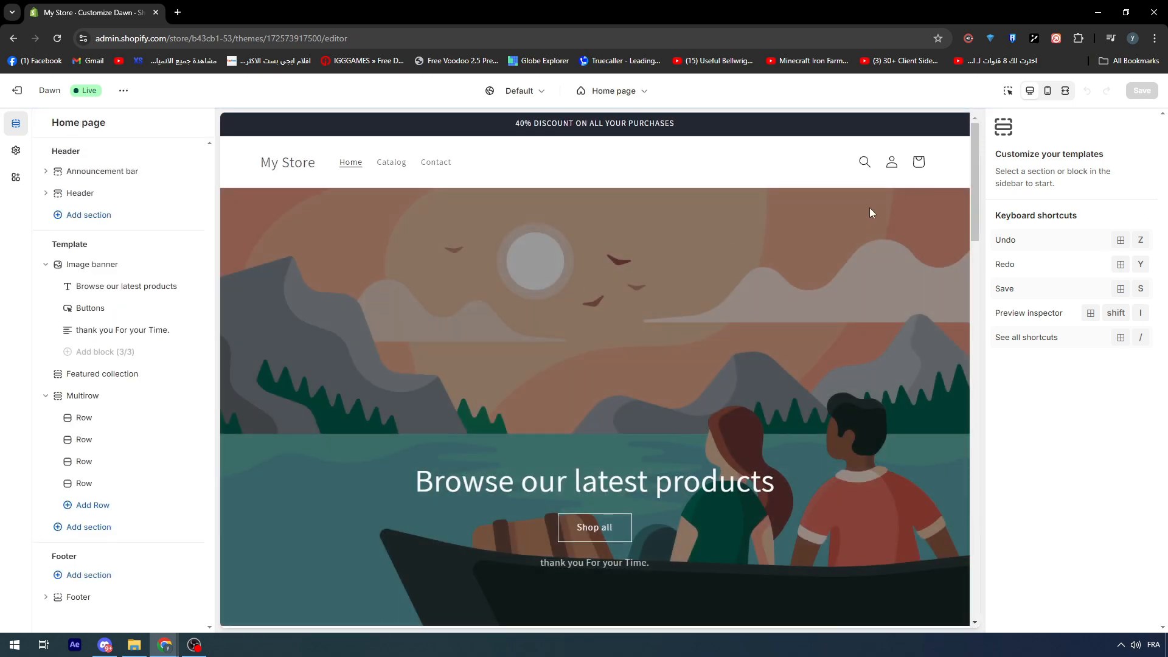
- Review the home page preview and switch the theme editor to the Default product template
{"action": "scroll", "coordinate": [856, 214], "scroll_direction": "down", "scroll_amount": 5}
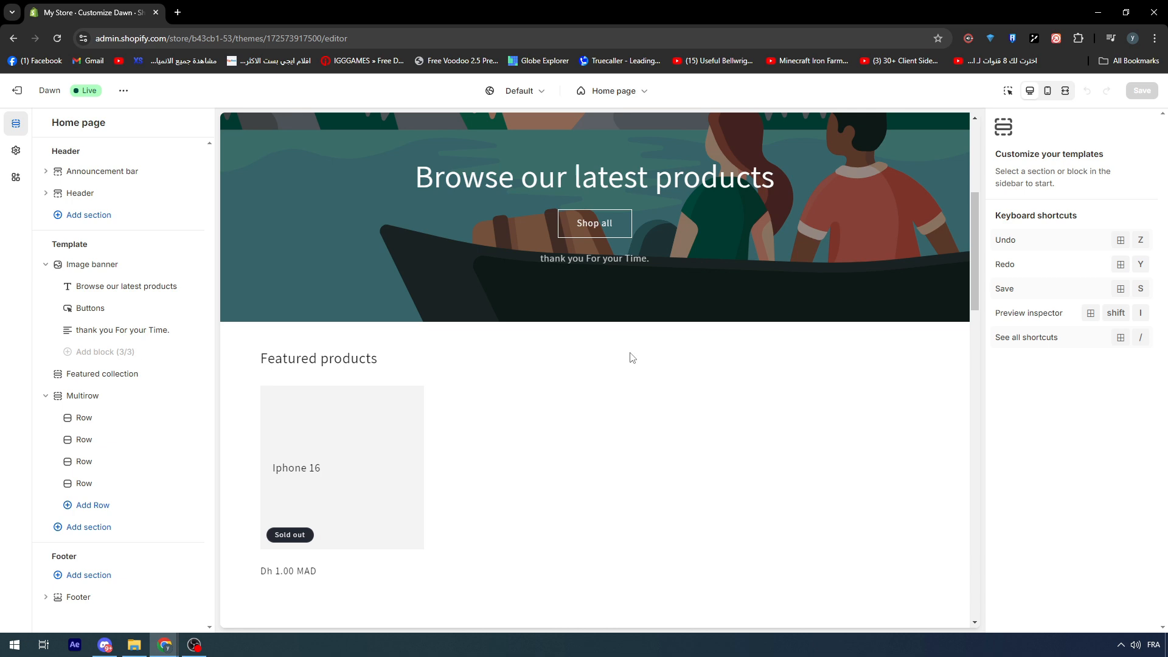
{"action": "scroll", "coordinate": [659, 257], "scroll_direction": "up", "scroll_amount": 5}
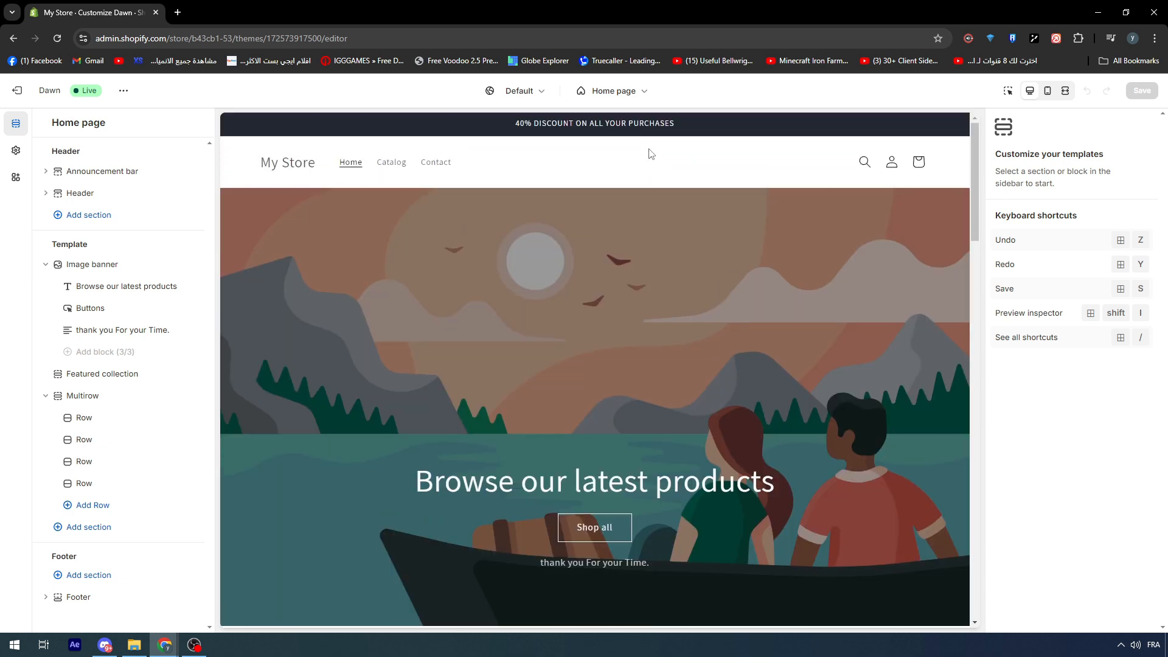
{"action": "left_click", "coordinate": [613, 90]}
{"action": "left_click", "coordinate": [601, 163]}
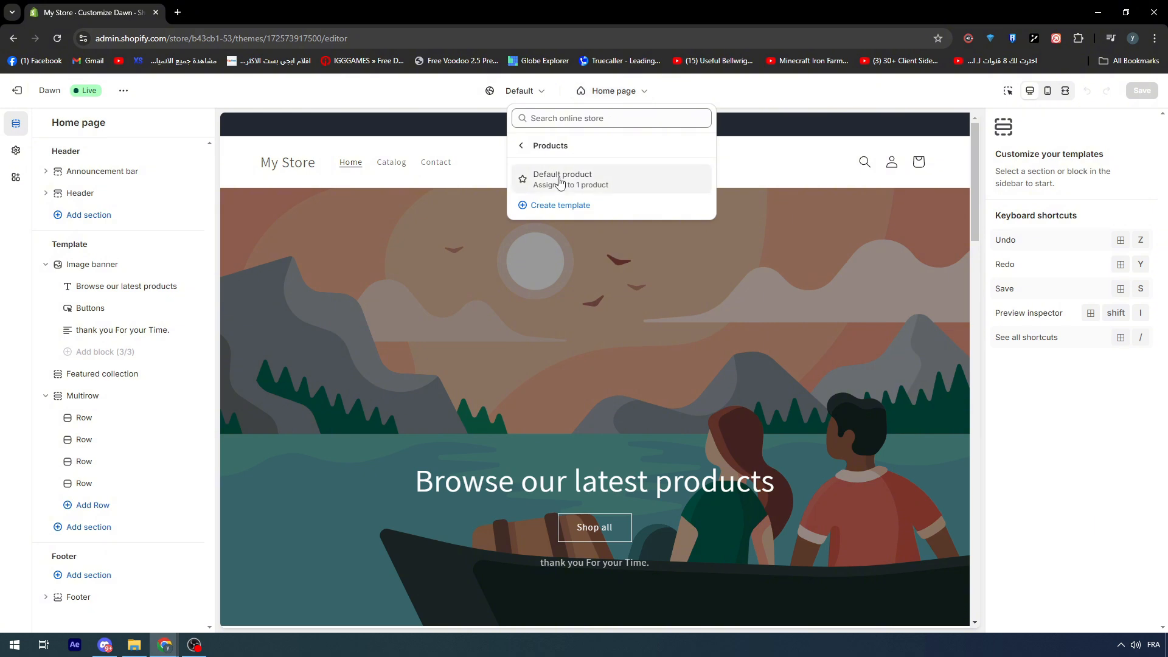
{"action": "left_click", "coordinate": [559, 178]}
- Switch the theme editor to the Default collection template
{"action": "left_click", "coordinate": [616, 90]}
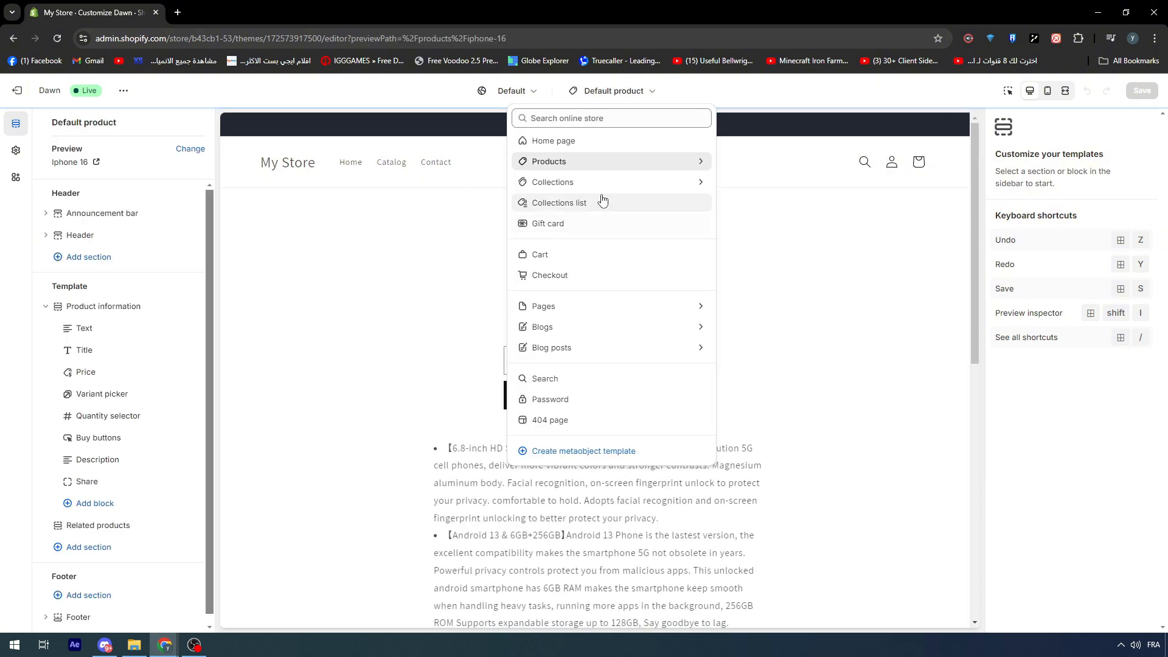
{"action": "left_click", "coordinate": [602, 184]}
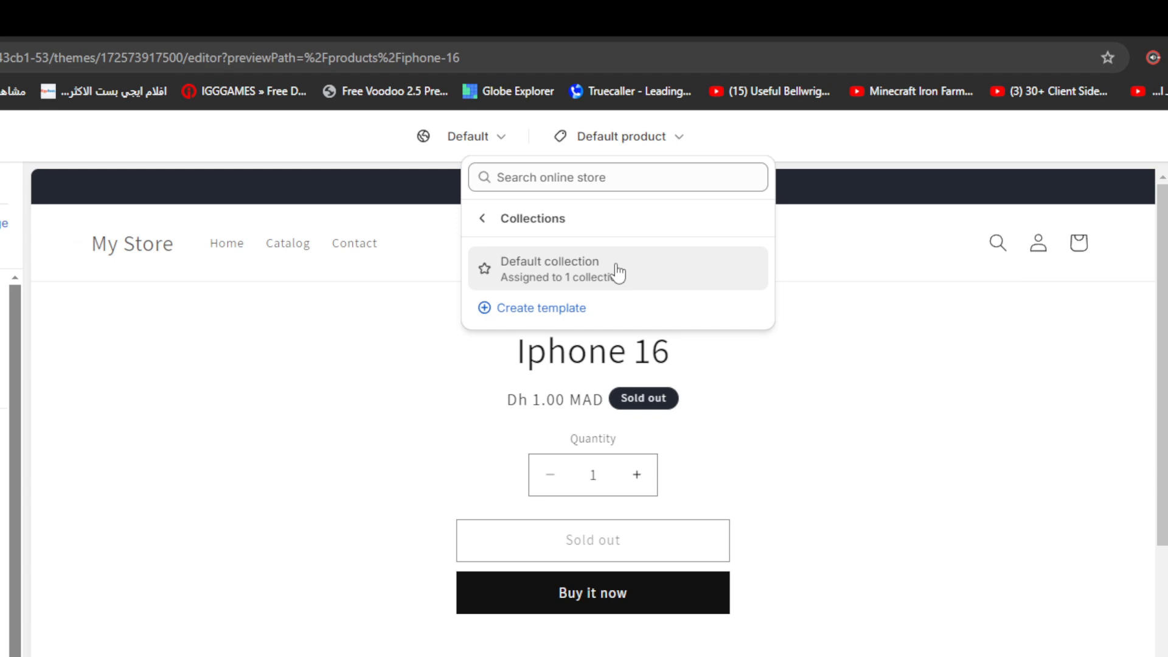
{"action": "left_click", "coordinate": [590, 180]}
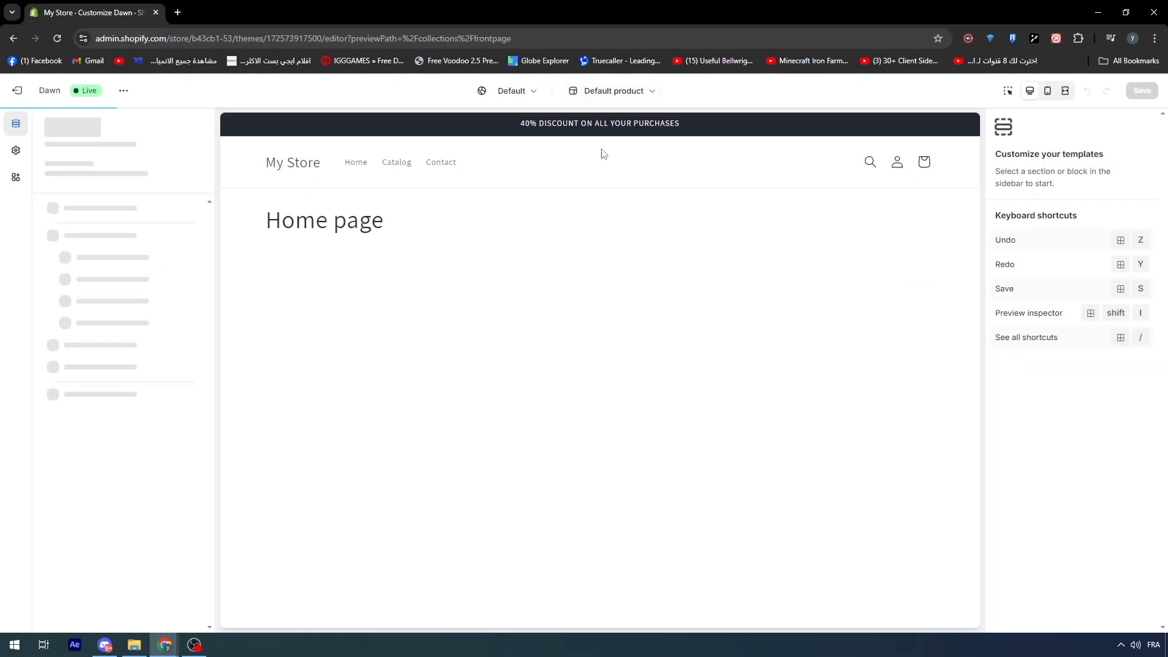
{"action": "left_click", "coordinate": [584, 135]}
{"action": "left_click", "coordinate": [585, 223]}
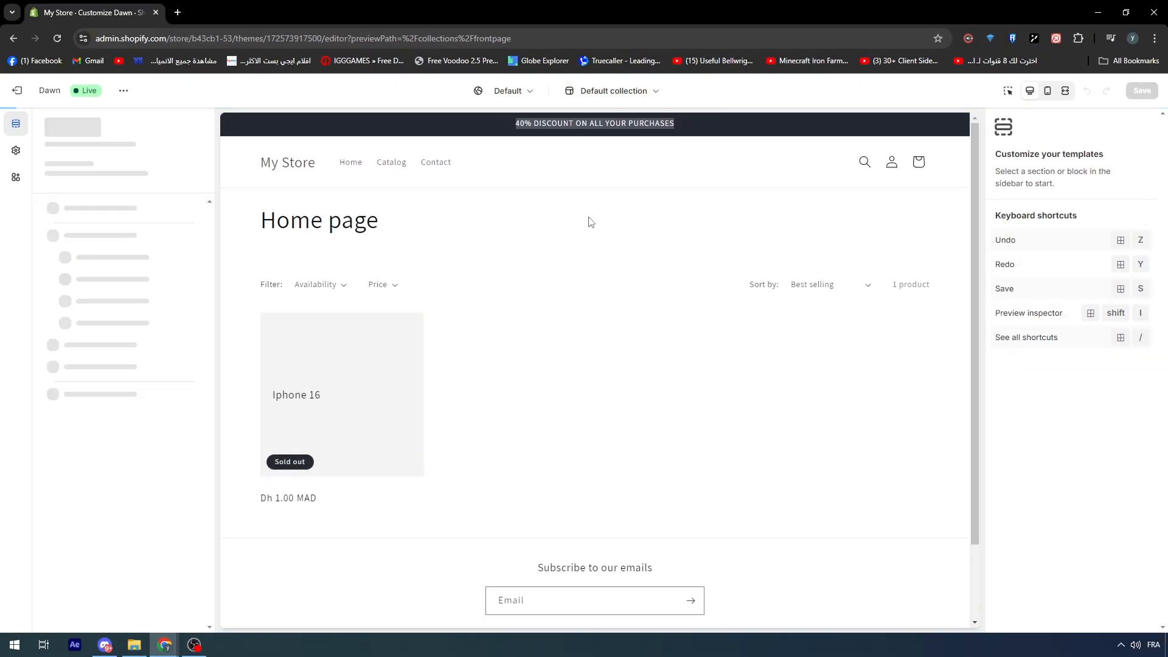
- View the Collections list template and switch the theme editor to the Gift card template
{"action": "left_click", "coordinate": [608, 92]}
{"action": "left_click", "coordinate": [590, 205]}
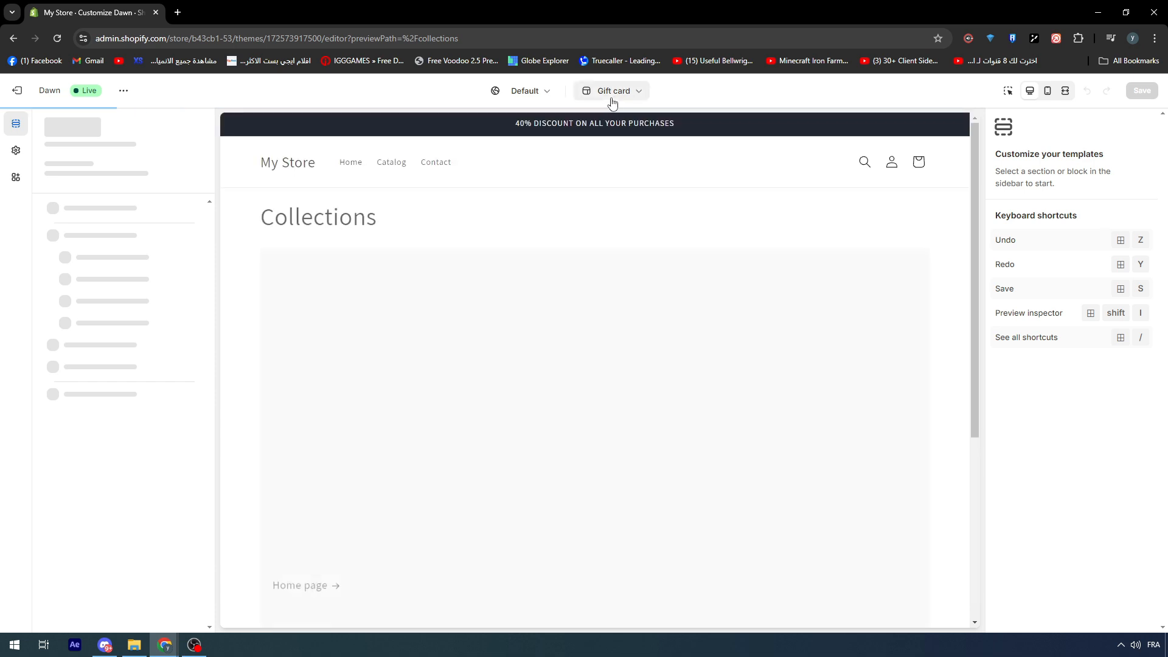
{"action": "left_click", "coordinate": [612, 94]}
{"action": "left_click", "coordinate": [565, 222]}
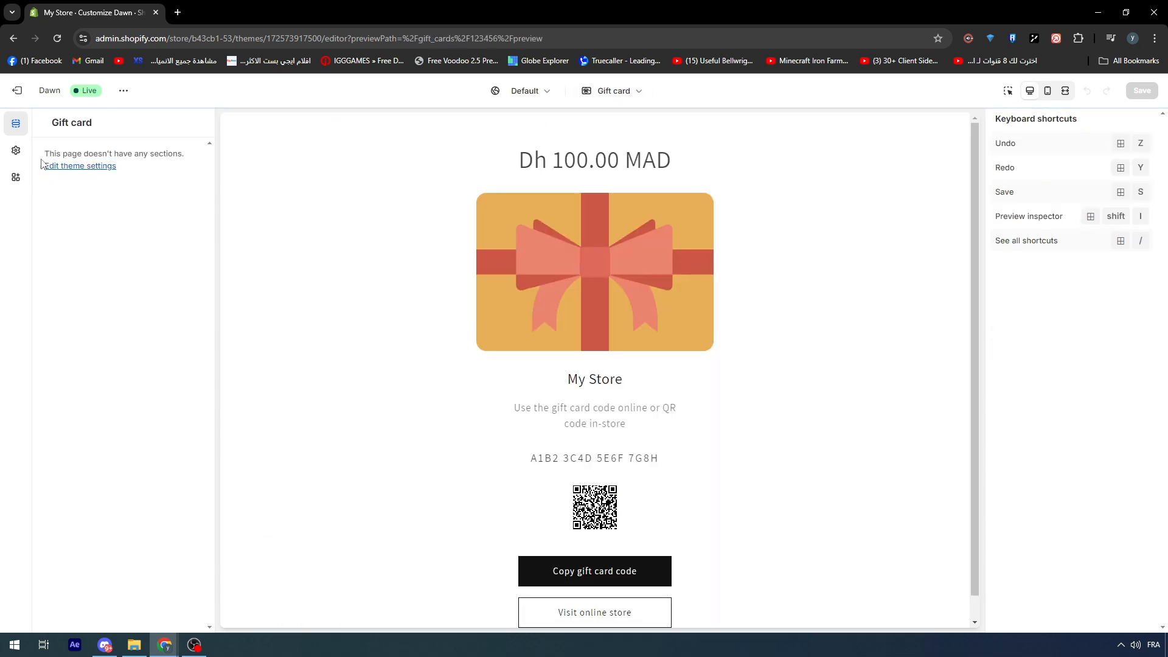
- Review the categories of the store-wide theme settings and return to the Gift card template's sections
{"action": "left_click", "coordinate": [61, 166]}
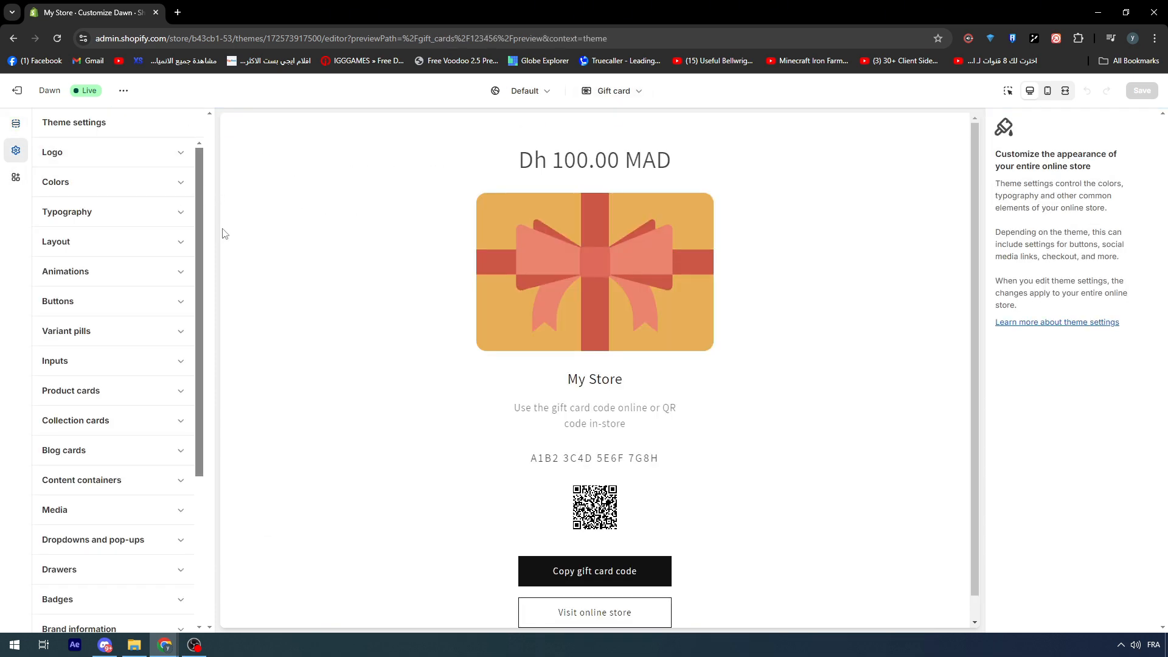
{"action": "scroll", "coordinate": [172, 250], "scroll_direction": "down", "scroll_amount": 3}
{"action": "scroll", "coordinate": [172, 250], "scroll_direction": "up", "scroll_amount": 3}
{"action": "left_click", "coordinate": [24, 126]}
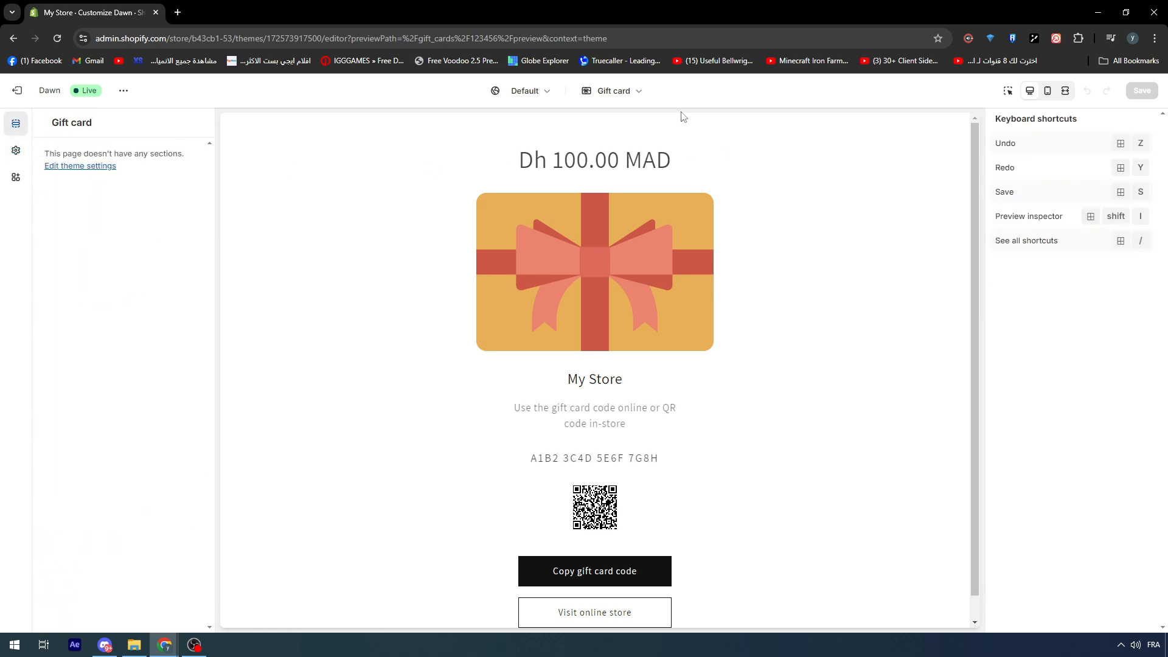
- Switch the theme editor from the Gift card template to the Home page template
{"action": "left_click", "coordinate": [612, 90]}
{"action": "left_click", "coordinate": [580, 159]}
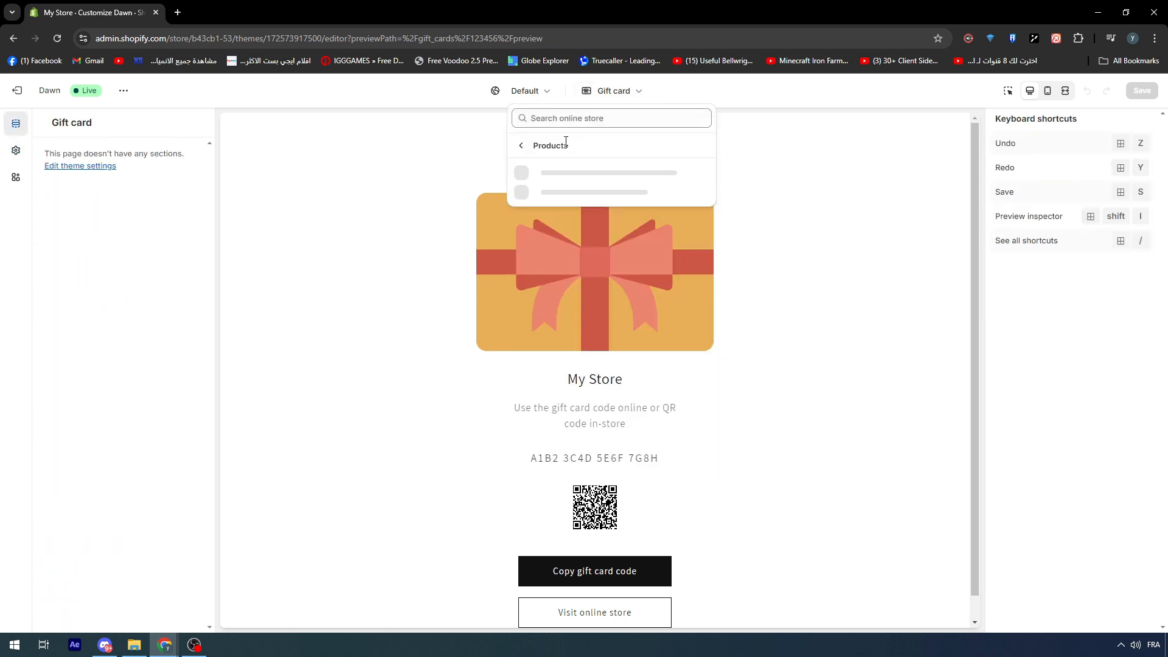
{"action": "left_click", "coordinate": [562, 125]}
{"action": "left_click", "coordinate": [620, 95]}
{"action": "left_click", "coordinate": [612, 96]}
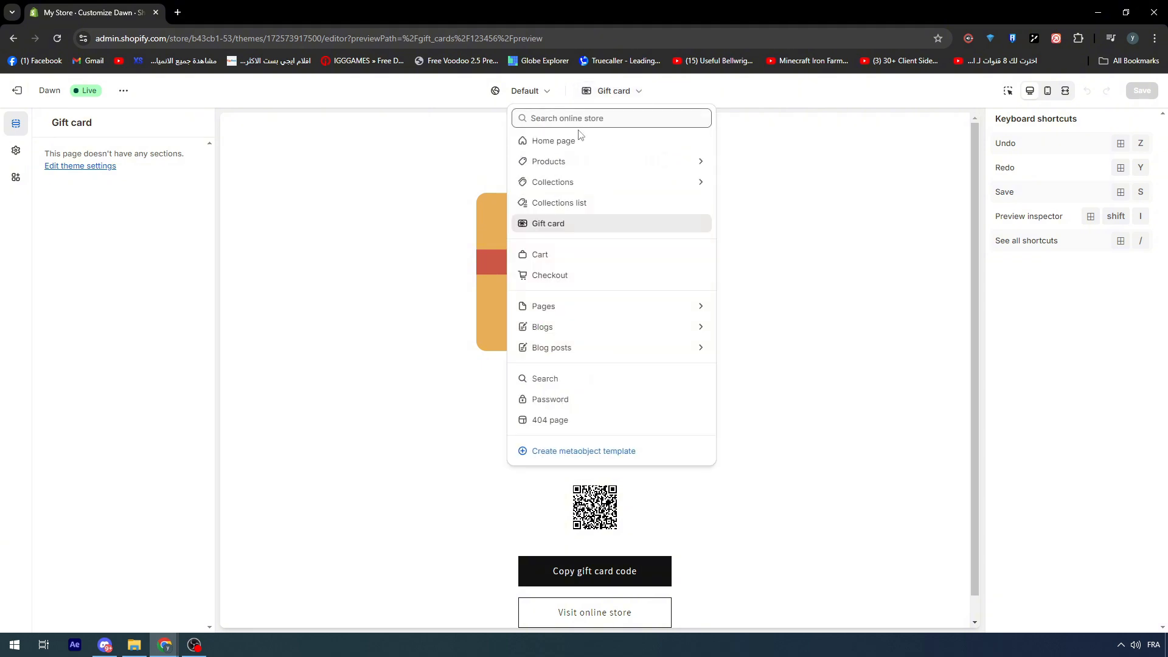
{"action": "left_click", "coordinate": [572, 140]}
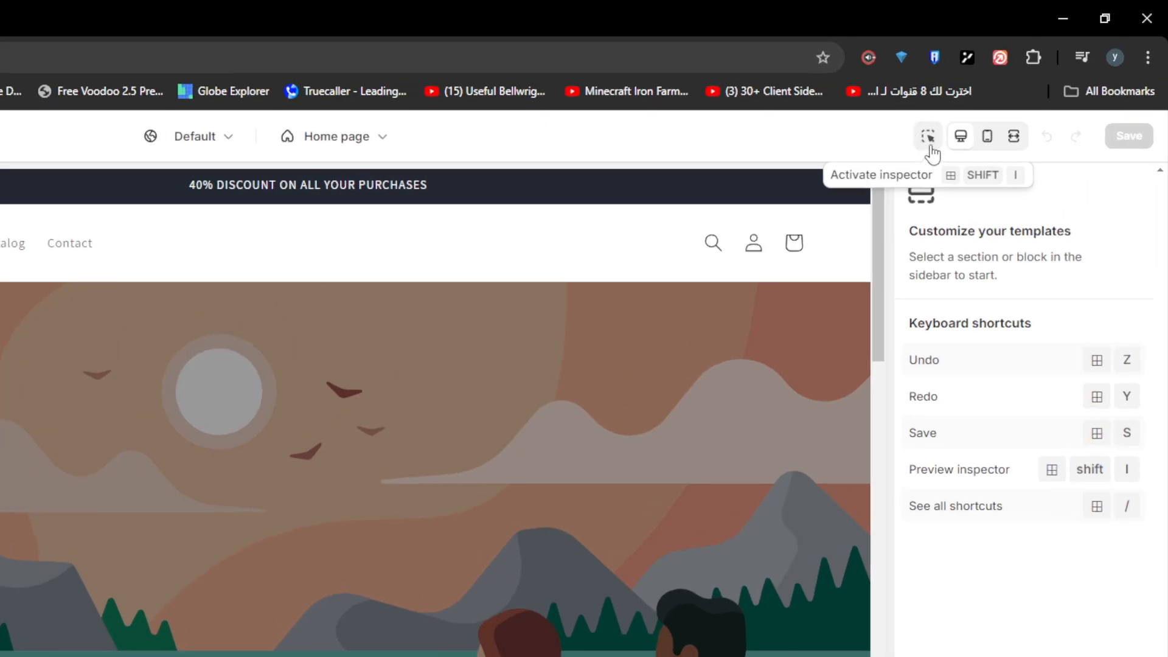
- Try out the preview inspector by toggling it on and off and selecting the announcement bar in the home page preview
{"action": "left_click", "coordinate": [931, 148]}
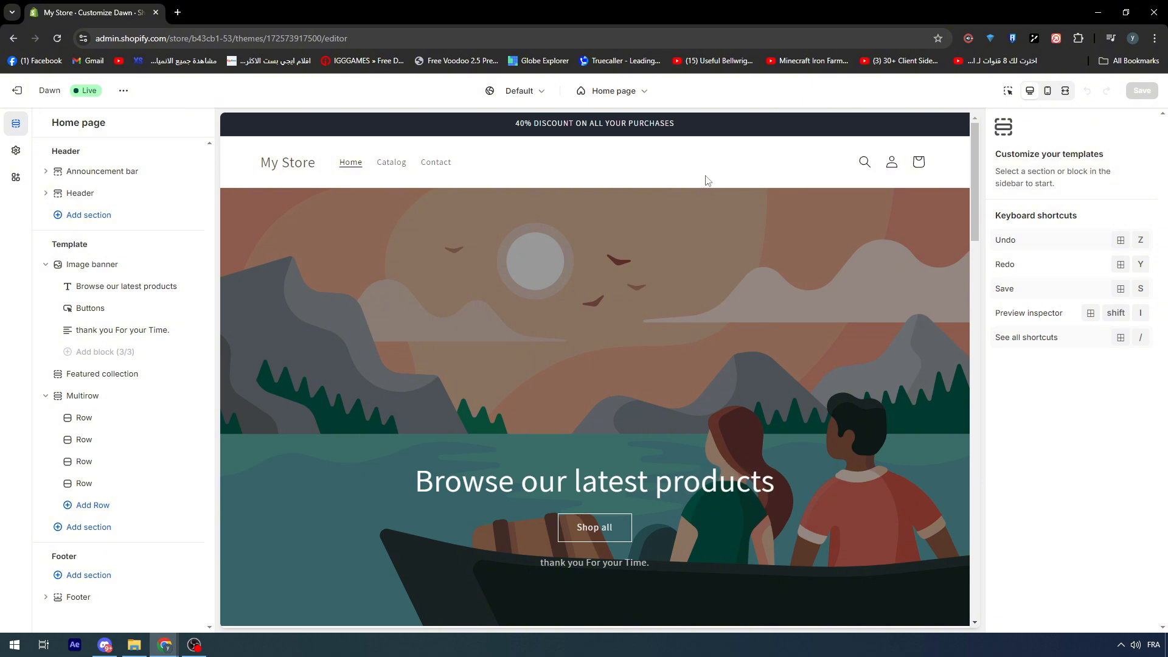
{"action": "triple_click", "coordinate": [615, 128]}
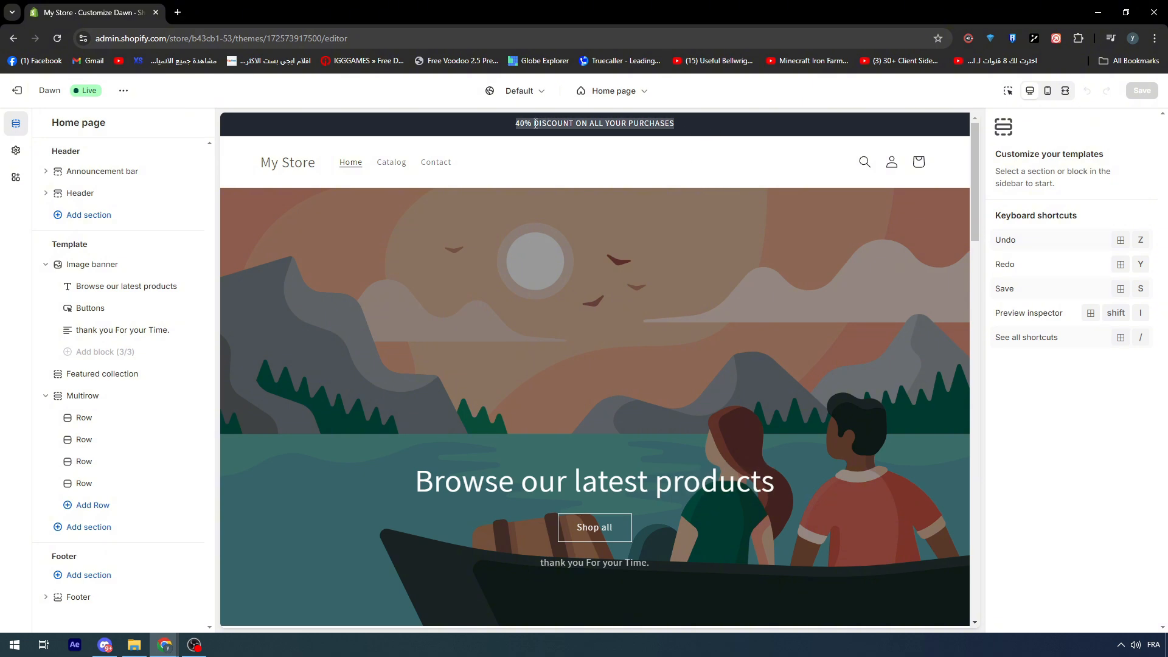
{"action": "left_click", "coordinate": [1007, 90]}
{"action": "left_click", "coordinate": [778, 134]}
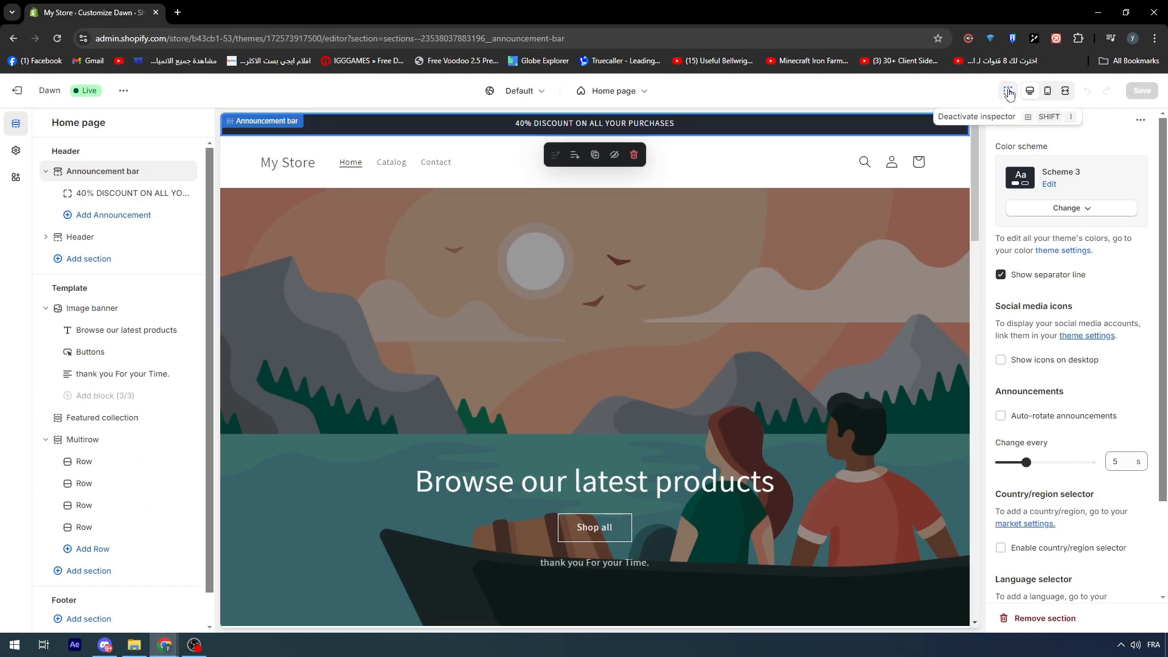
{"action": "left_click", "coordinate": [1008, 93]}
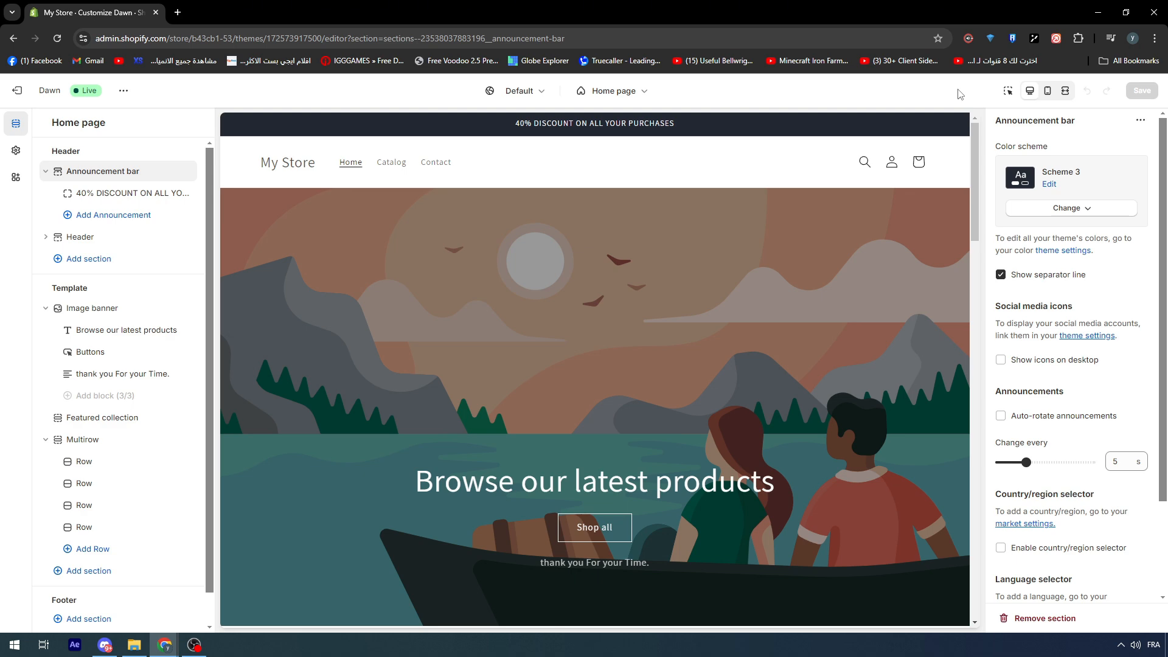
{"action": "key", "text": "alt+shift+i"}
{"action": "left_click", "coordinate": [722, 123]}
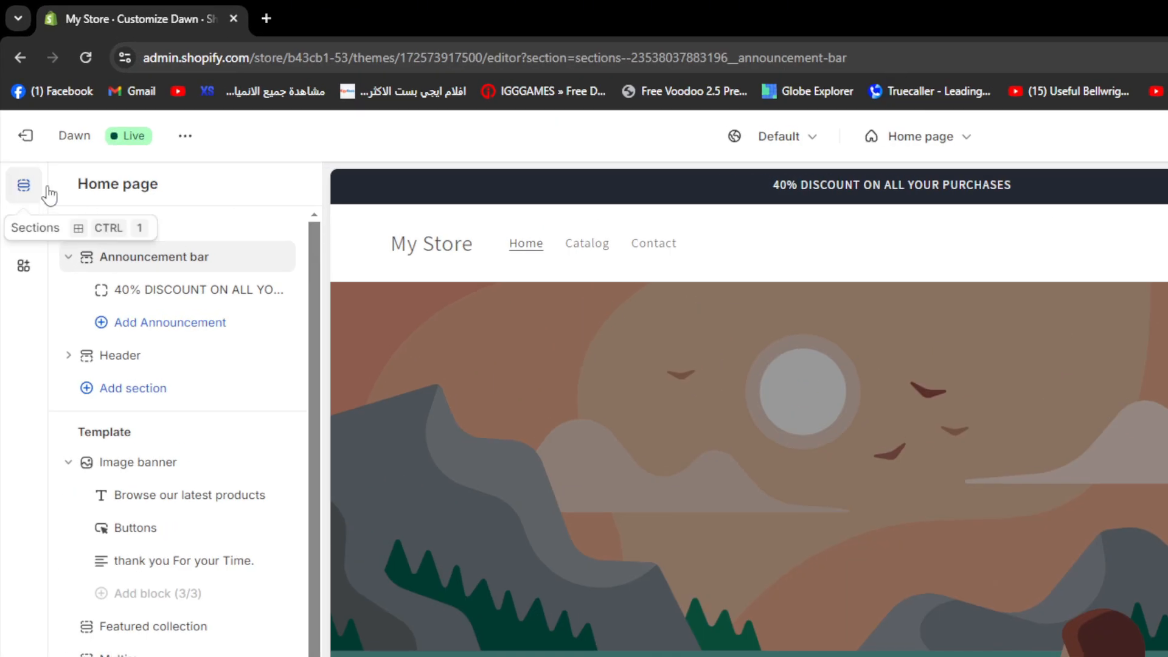
- Add new announcements to the announcement bar alongside the 40% discount announcement
{"action": "left_click", "coordinate": [160, 272]}
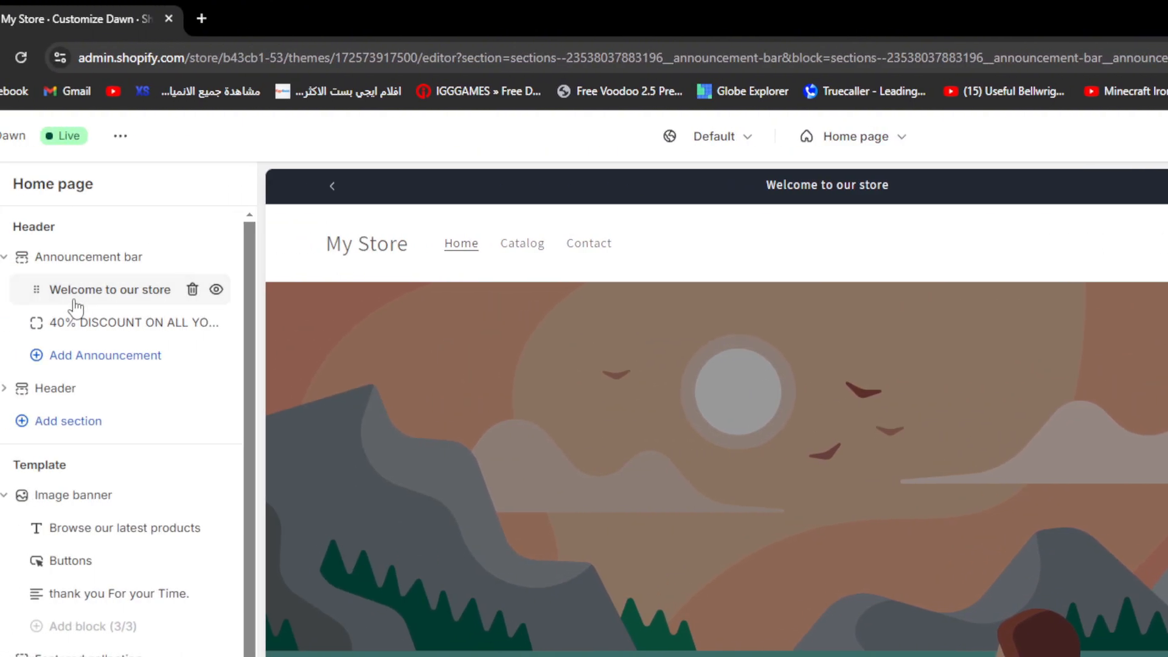
{"action": "left_click", "coordinate": [148, 318]}
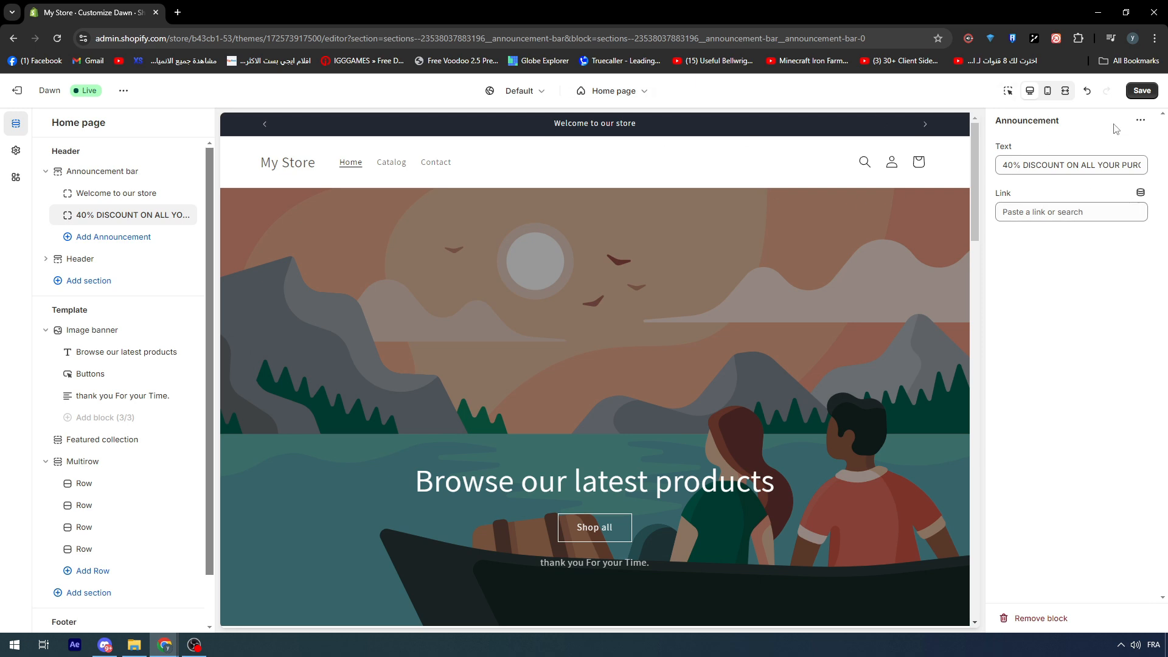
{"action": "left_click", "coordinate": [1139, 121]}
{"action": "left_click", "coordinate": [1131, 145]}
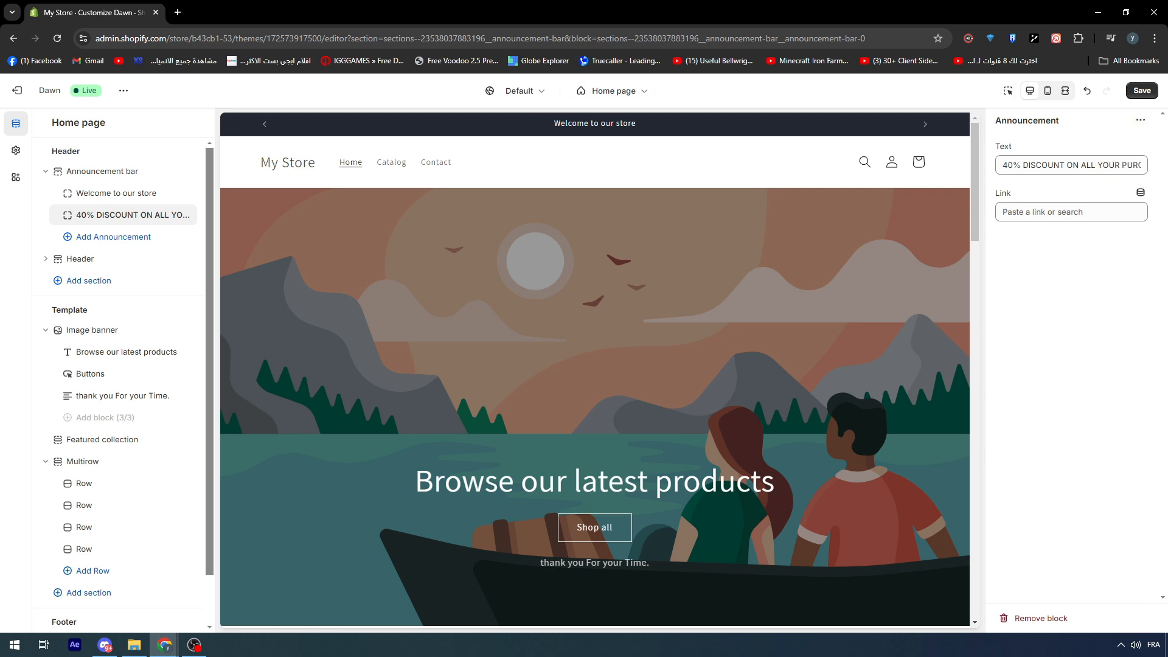
- Delete the duplicate welcome announcement and the 40% discount announcement, then open the remaining "Welcome to our store" announcement
{"action": "left_click", "coordinate": [78, 171]}
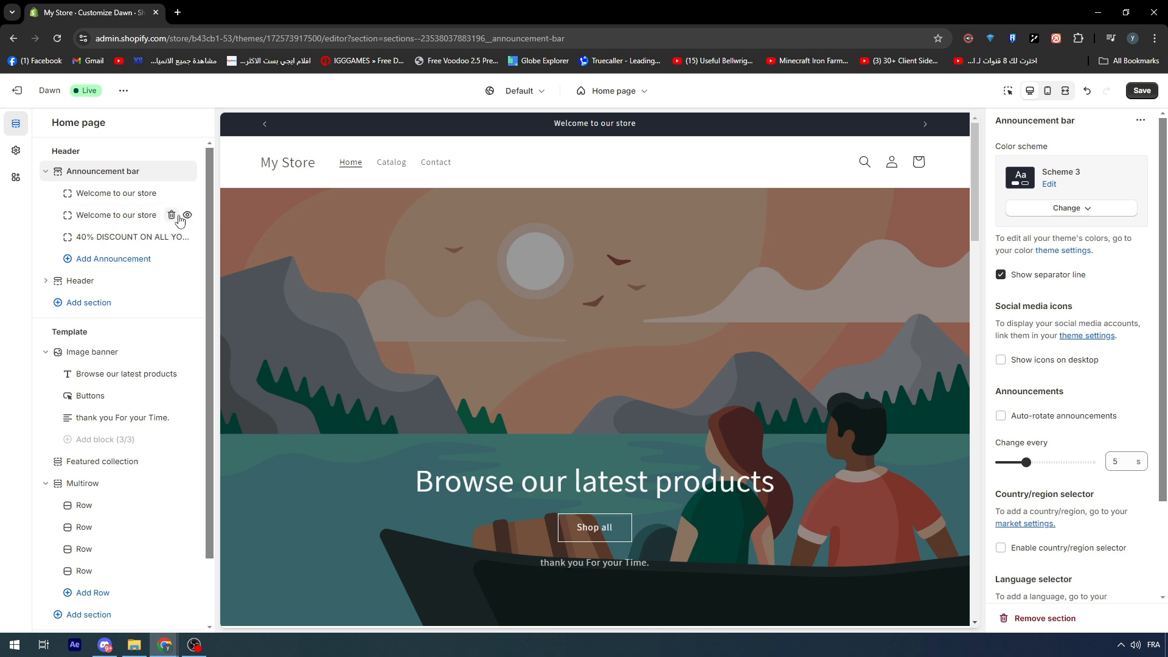
{"action": "left_click", "coordinate": [171, 217]}
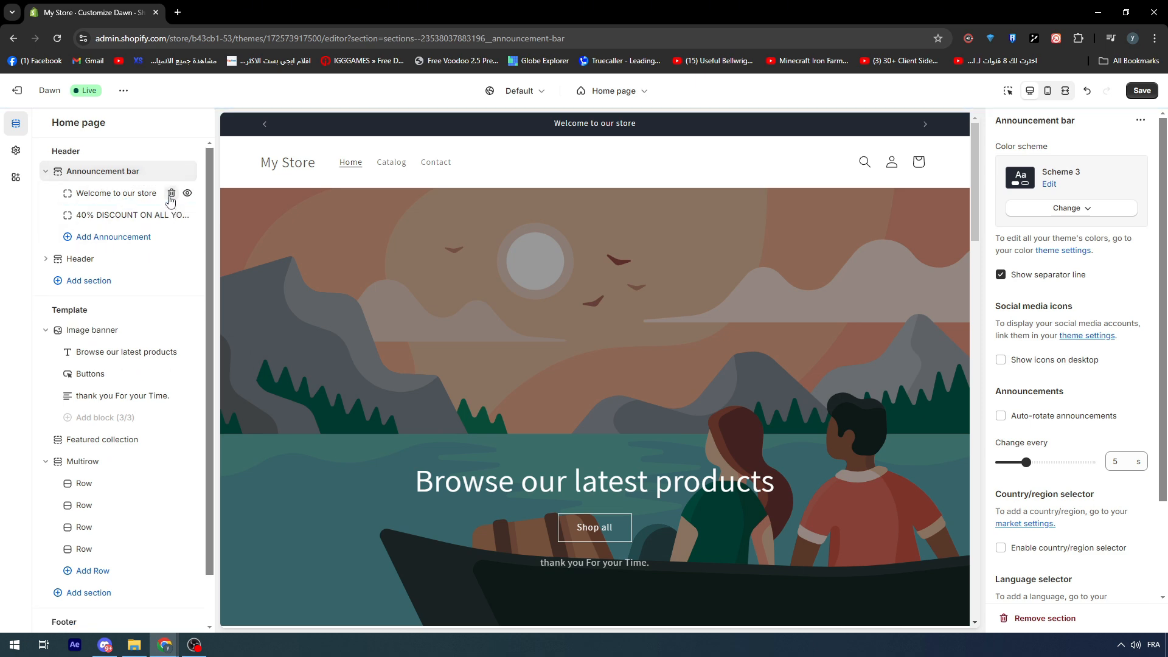
{"action": "left_click", "coordinate": [171, 193]}
{"action": "left_click", "coordinate": [171, 192]}
{"action": "left_click", "coordinate": [102, 195]}
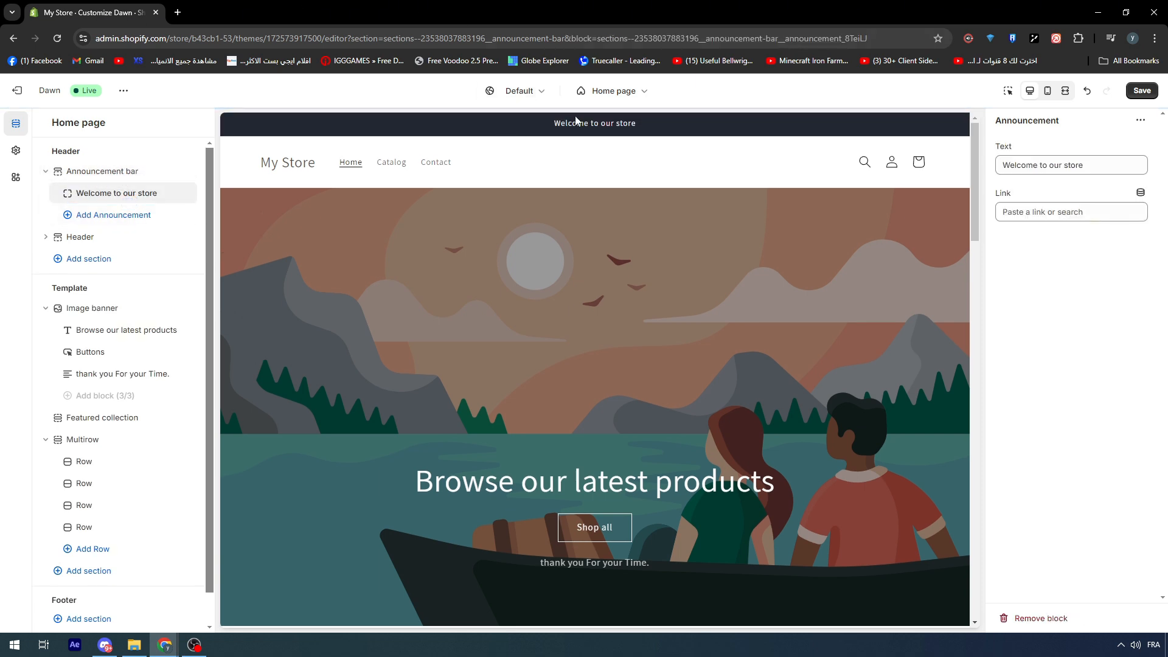
- Activate the preview inspector, select the announcement bar in the preview and look through its settings
{"action": "left_click", "coordinate": [1007, 90]}
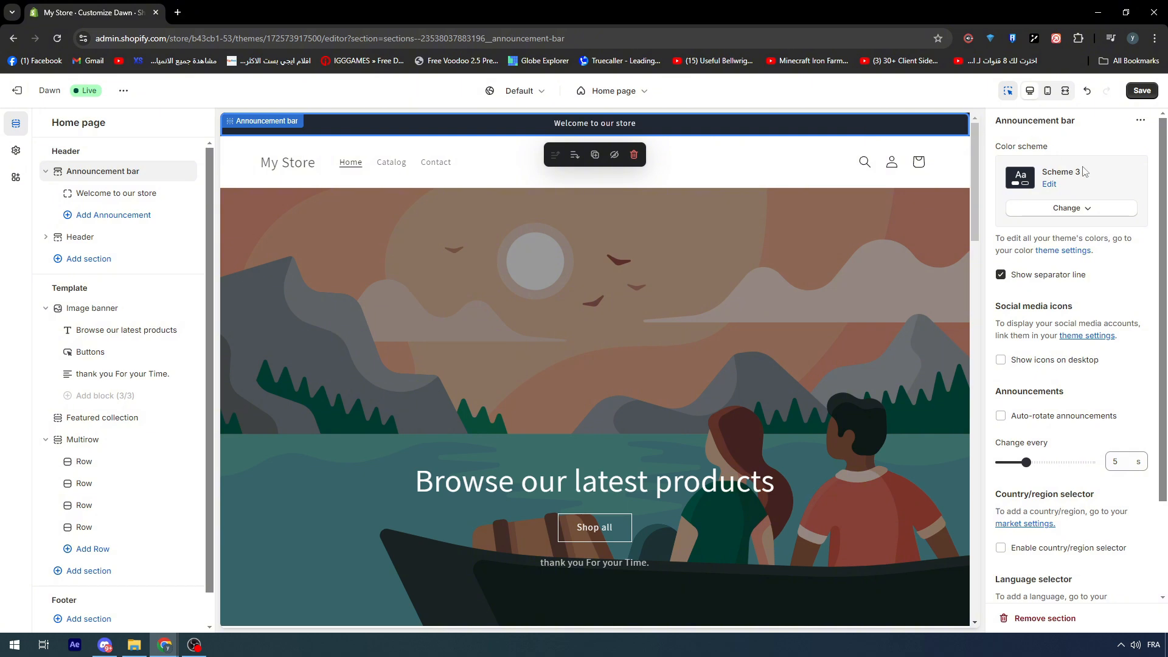
{"action": "scroll", "coordinate": [1097, 169], "scroll_direction": "down", "scroll_amount": 2}
{"action": "scroll", "coordinate": [1098, 170], "scroll_direction": "up", "scroll_amount": 2}
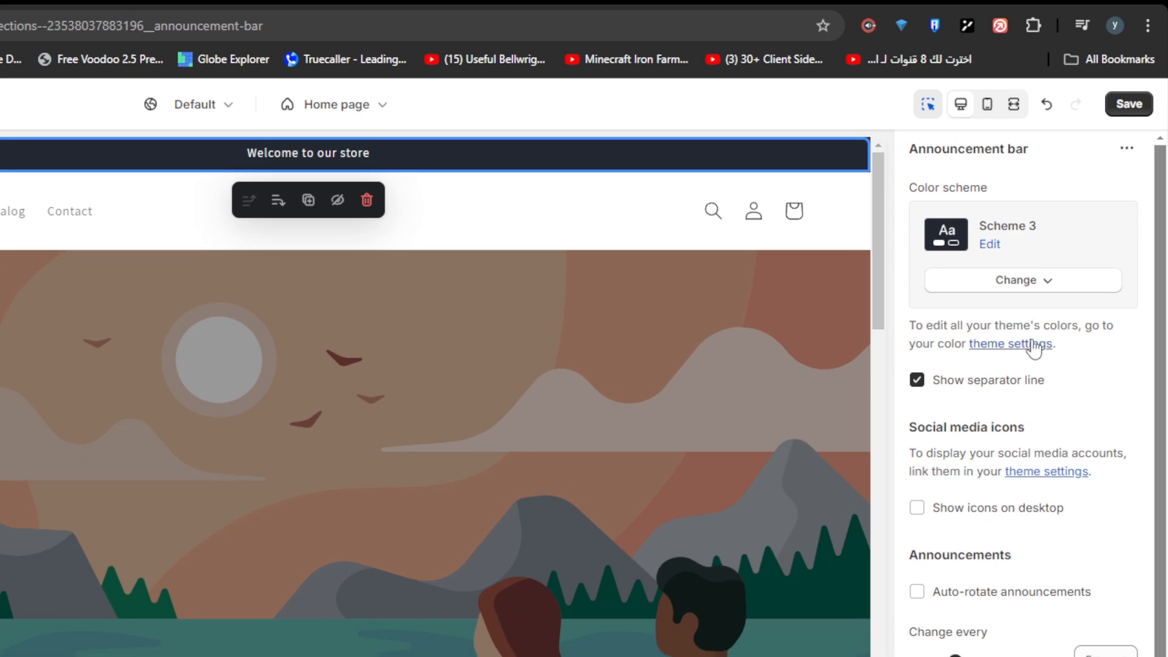
- Add a new color scheme in the theme's color settings and set its background color to #136161
{"action": "left_click", "coordinate": [1034, 348]}
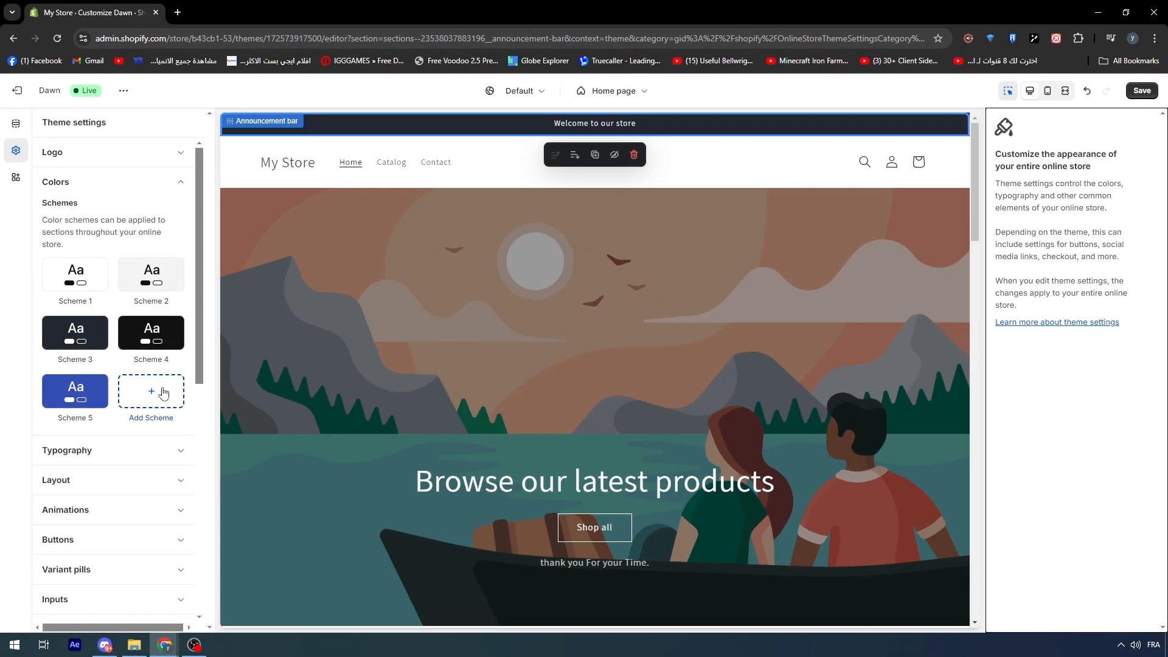
{"action": "left_click", "coordinate": [161, 393]}
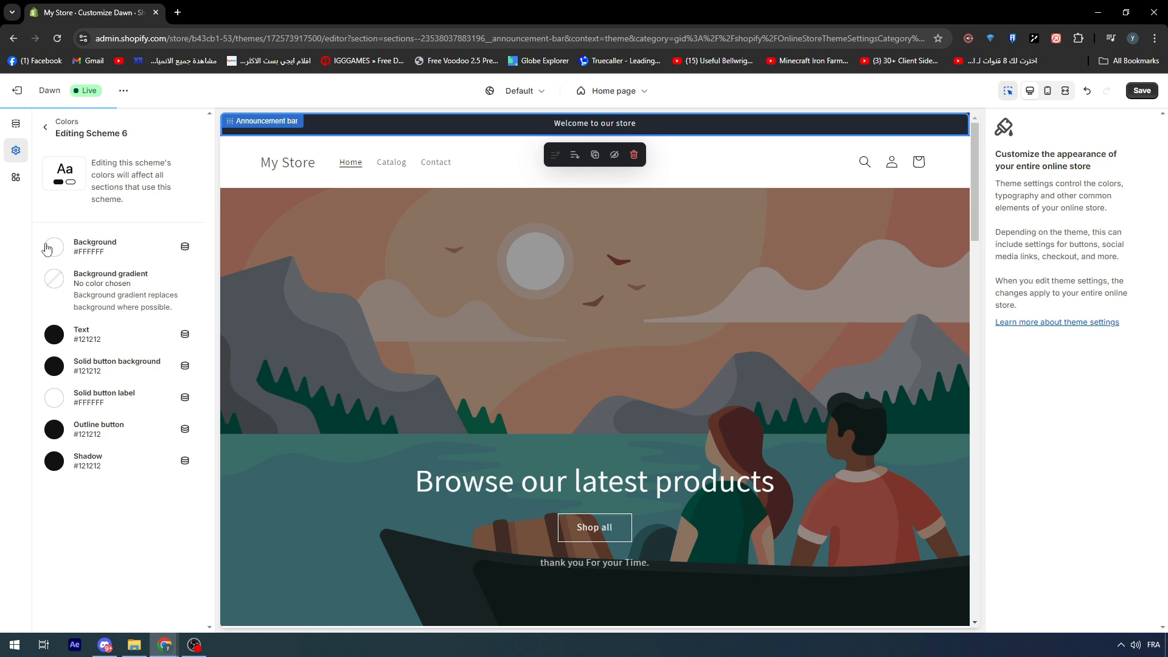
{"action": "left_click", "coordinate": [47, 248]}
{"action": "left_click_drag", "start_coordinate": [159, 301], "coordinate": [199, 244]}
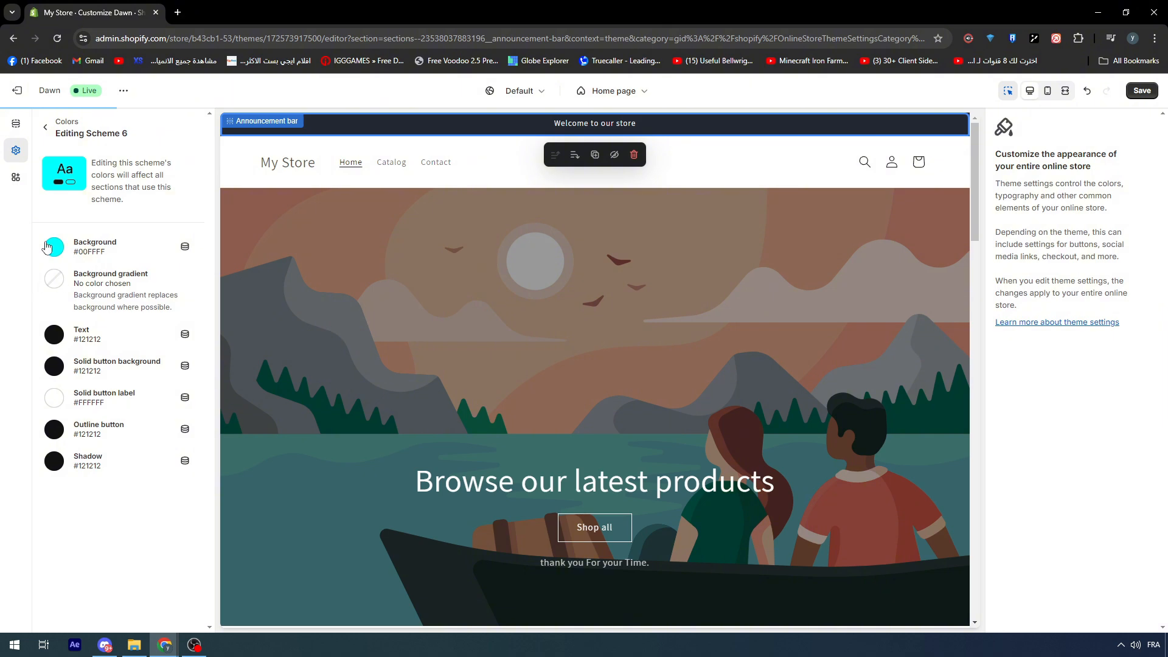
{"action": "left_click", "coordinate": [54, 247]}
{"action": "left_click_drag", "start_coordinate": [135, 296], "coordinate": [124, 329]}
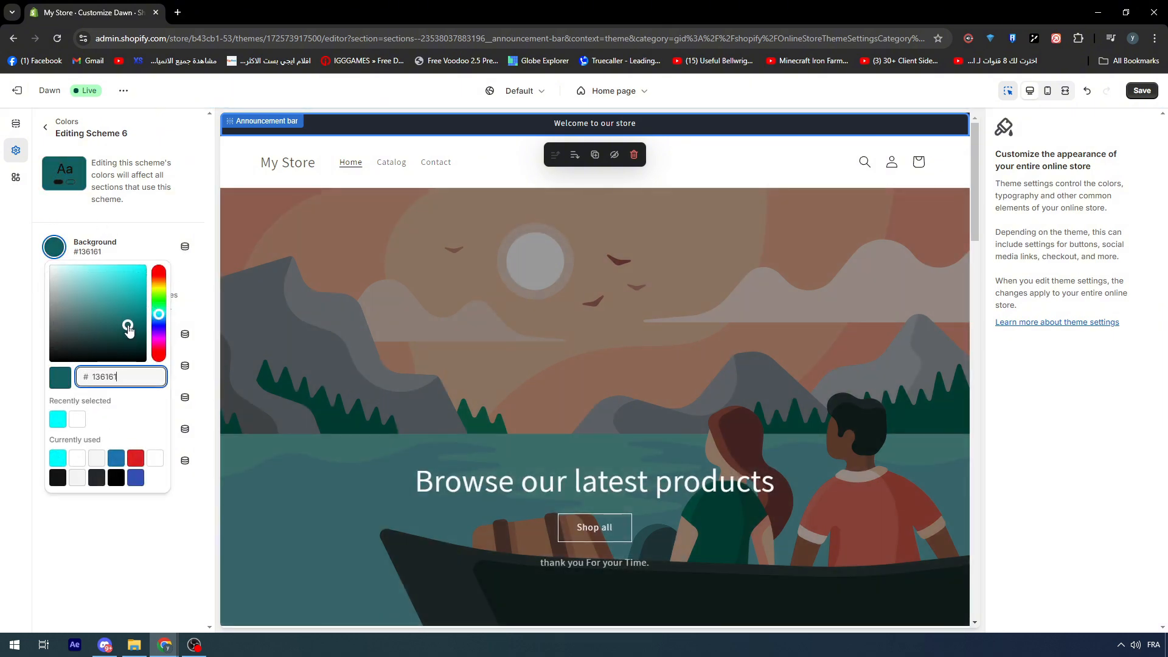
{"action": "left_click", "coordinate": [155, 253]}
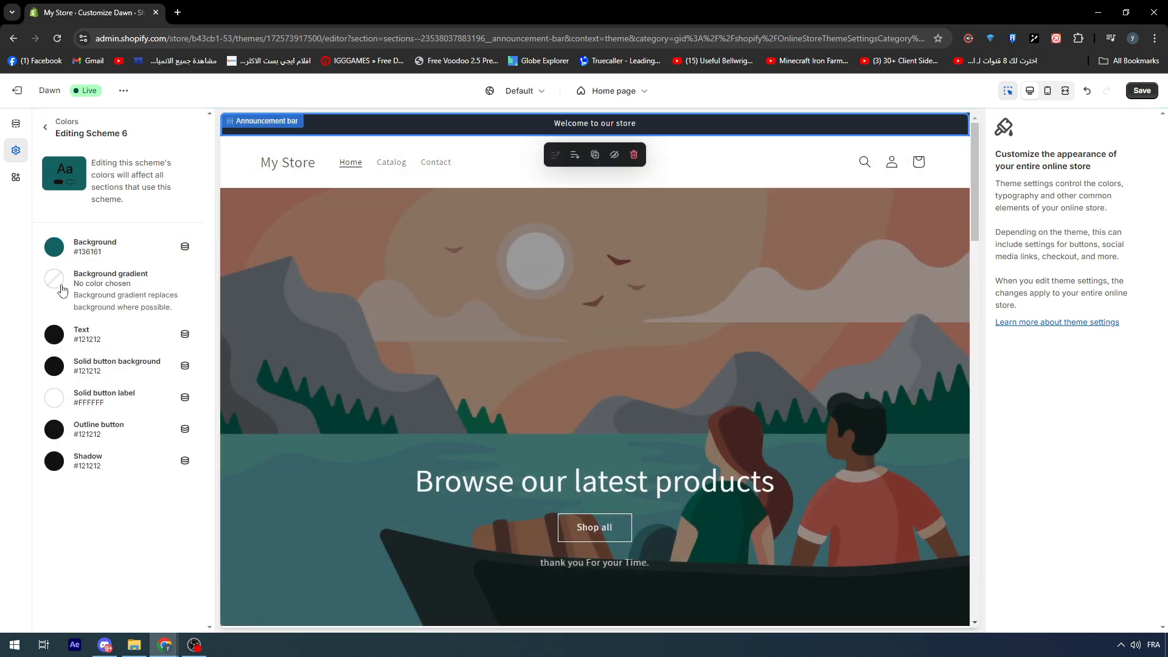
- Set the new color scheme's text color to #F5F1F1 and return to the list of color schemes
{"action": "left_click", "coordinate": [184, 334]}
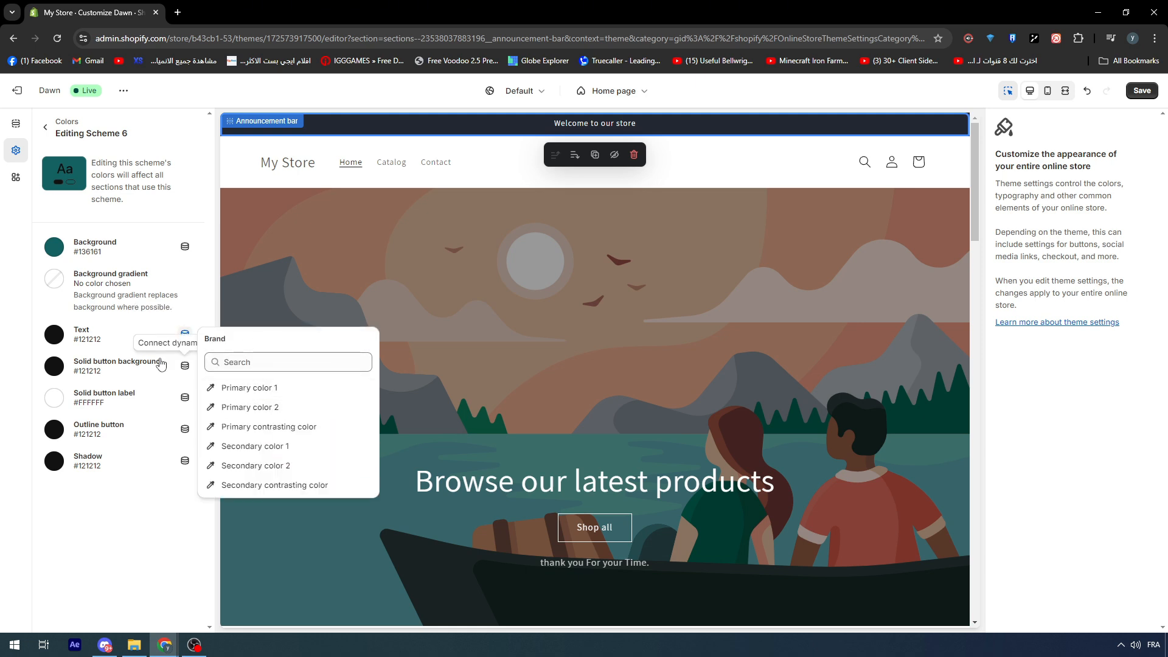
{"action": "left_click", "coordinate": [64, 343]}
{"action": "left_click_drag", "start_coordinate": [112, 125], "coordinate": [53, 103]}
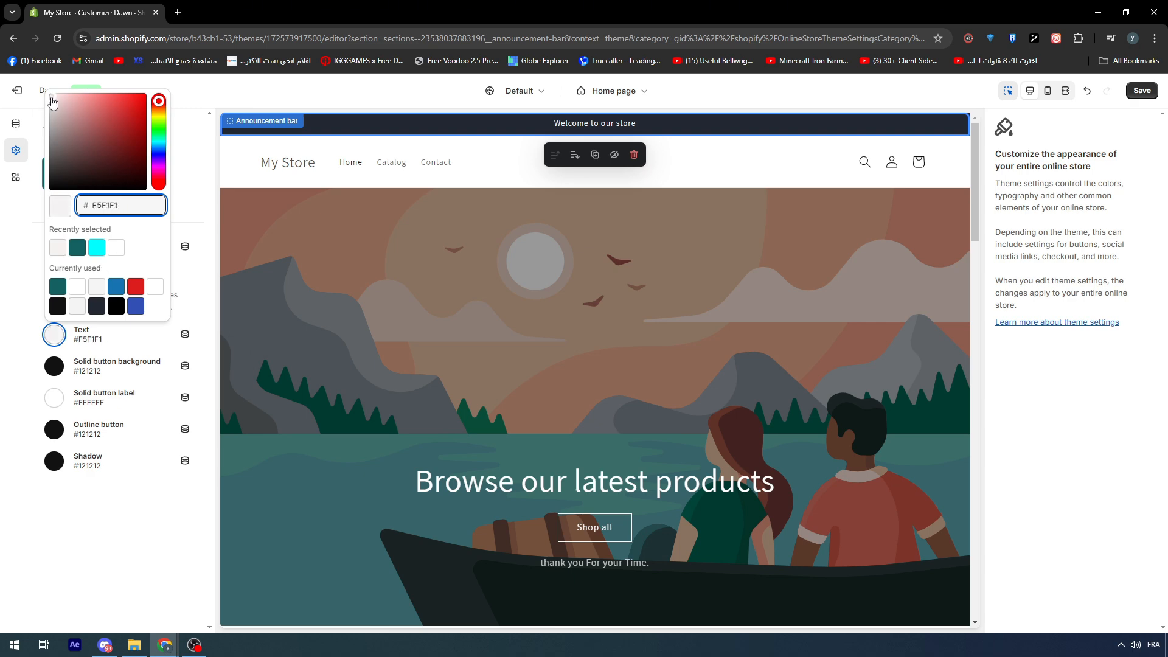
{"action": "left_click", "coordinate": [96, 494]}
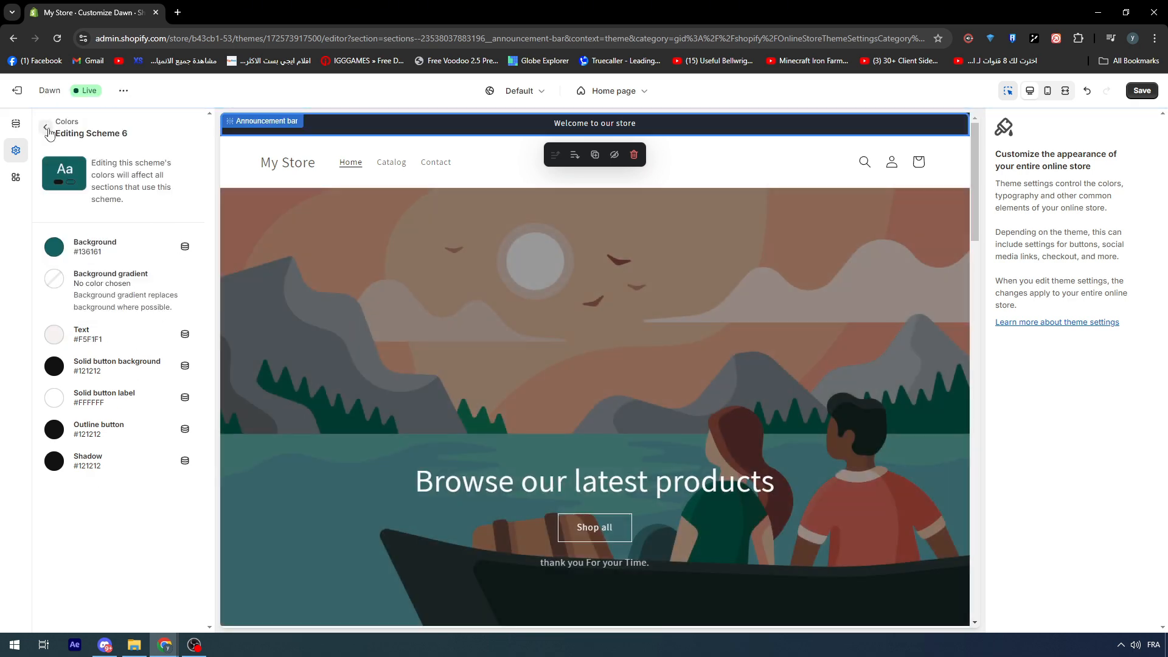
{"action": "left_click", "coordinate": [46, 127]}
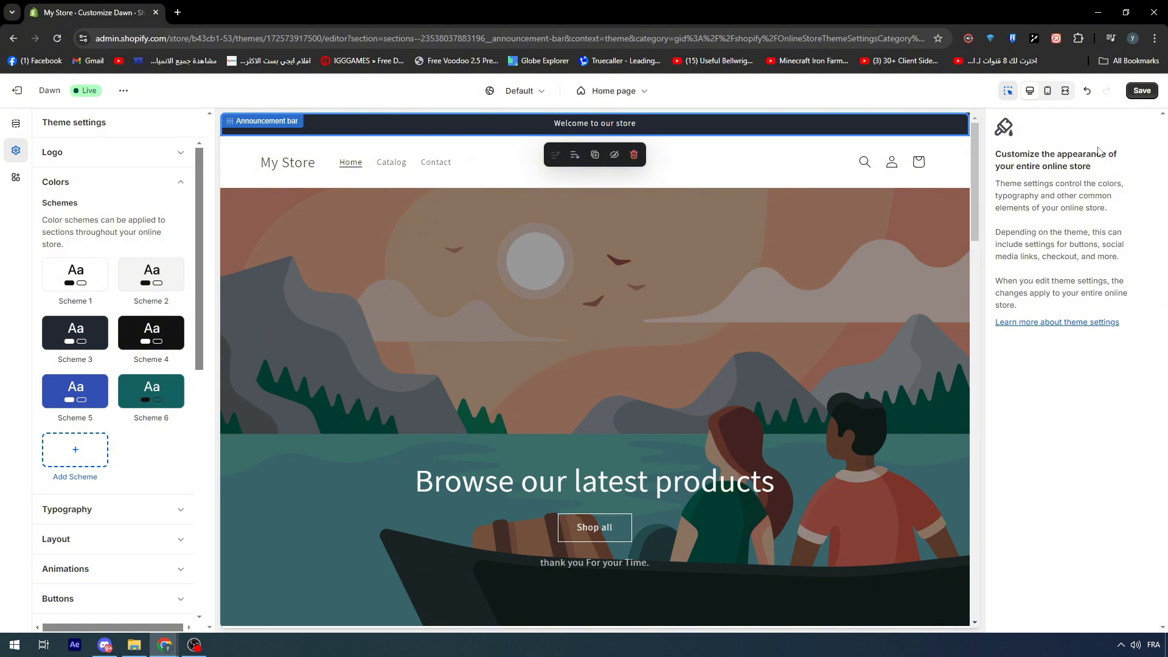
- Apply color scheme Scheme 6 to the announcement bar and check it in the home page preview
{"action": "left_click", "coordinate": [15, 124]}
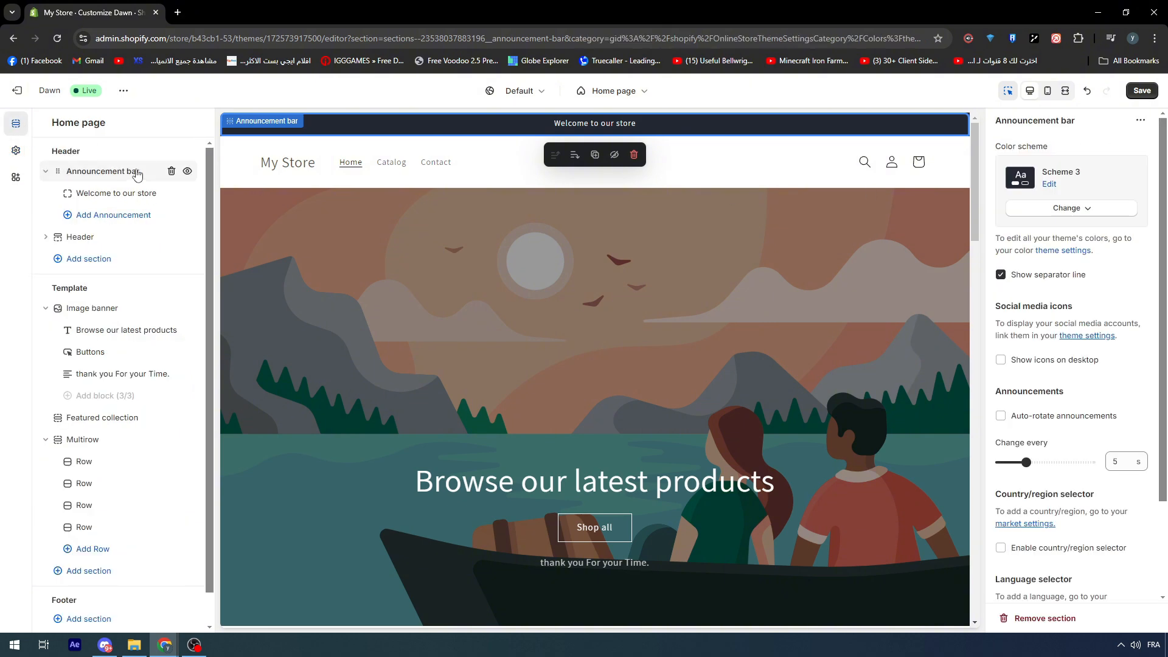
{"action": "left_click", "coordinate": [1071, 208]}
{"action": "left_click", "coordinate": [1056, 402]}
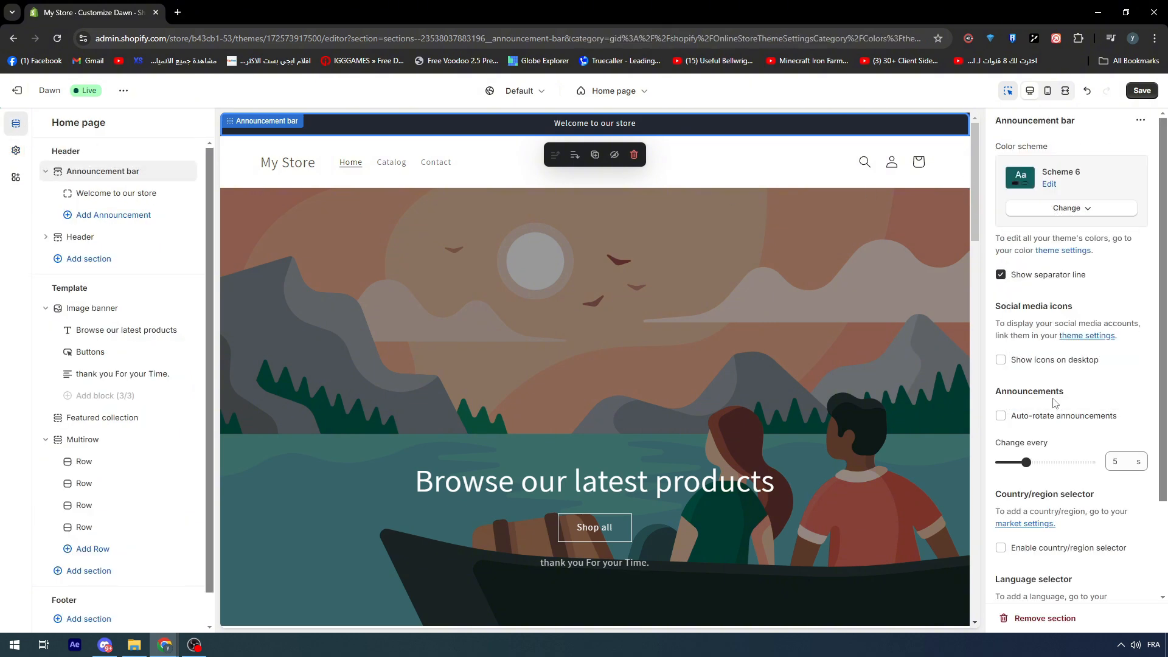
{"action": "left_click", "coordinate": [703, 165]}
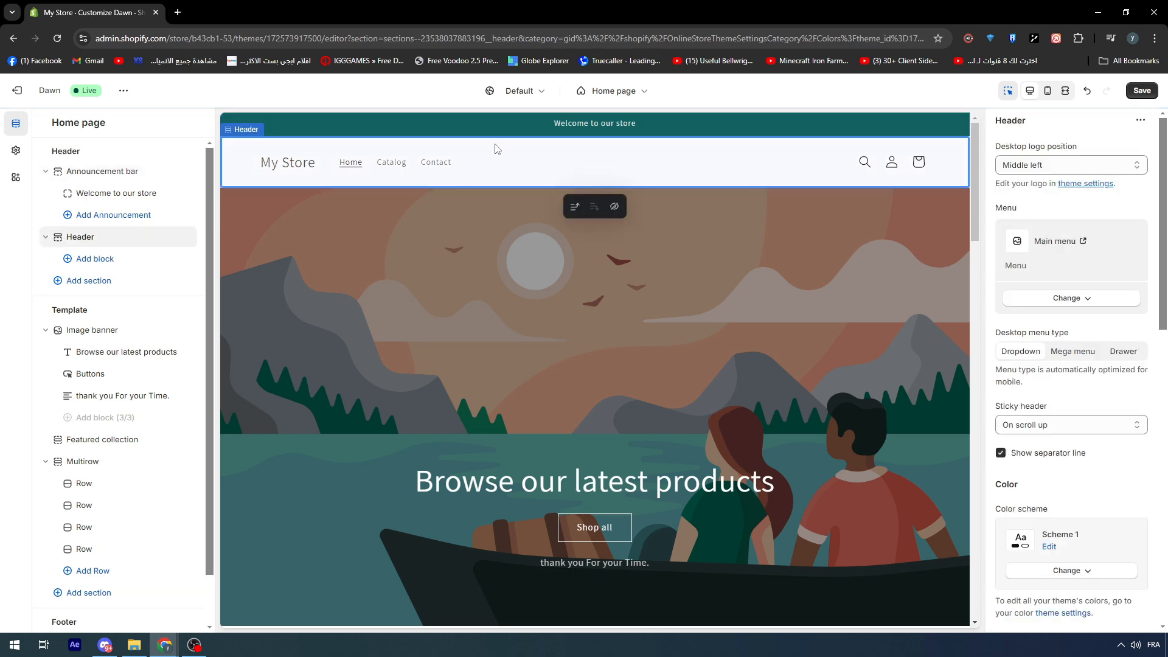
{"action": "left_click", "coordinate": [450, 124]}
{"action": "scroll", "coordinate": [426, 182], "scroll_direction": "down", "scroll_amount": 15}
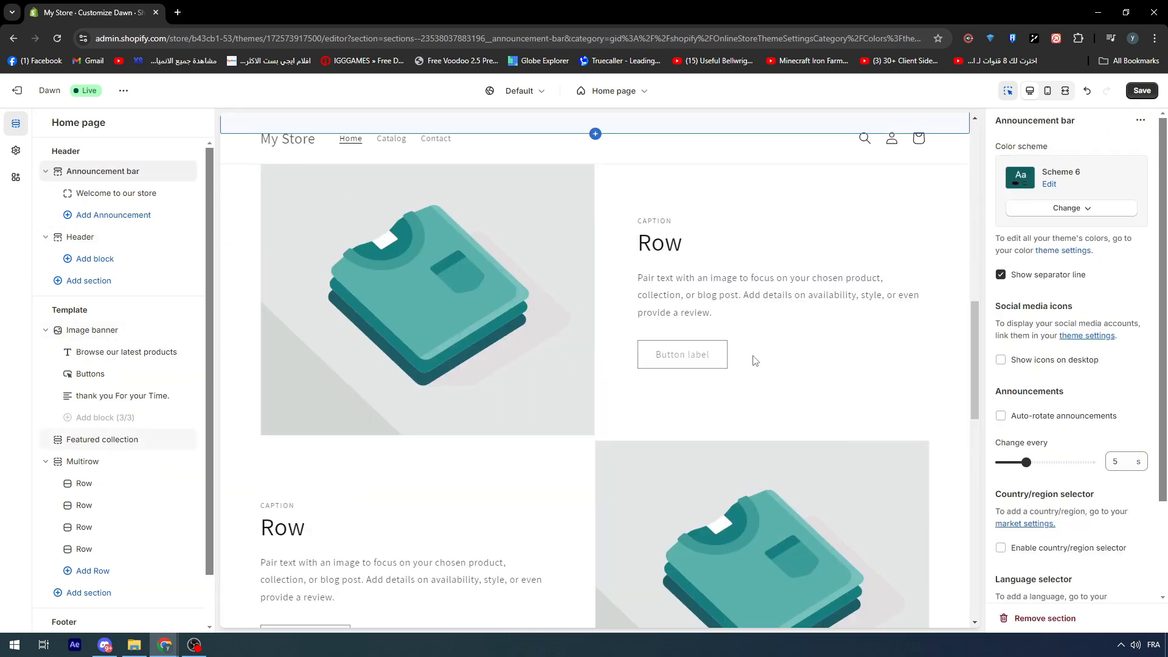
{"action": "scroll", "coordinate": [753, 361], "scroll_direction": "up", "scroll_amount": 15}
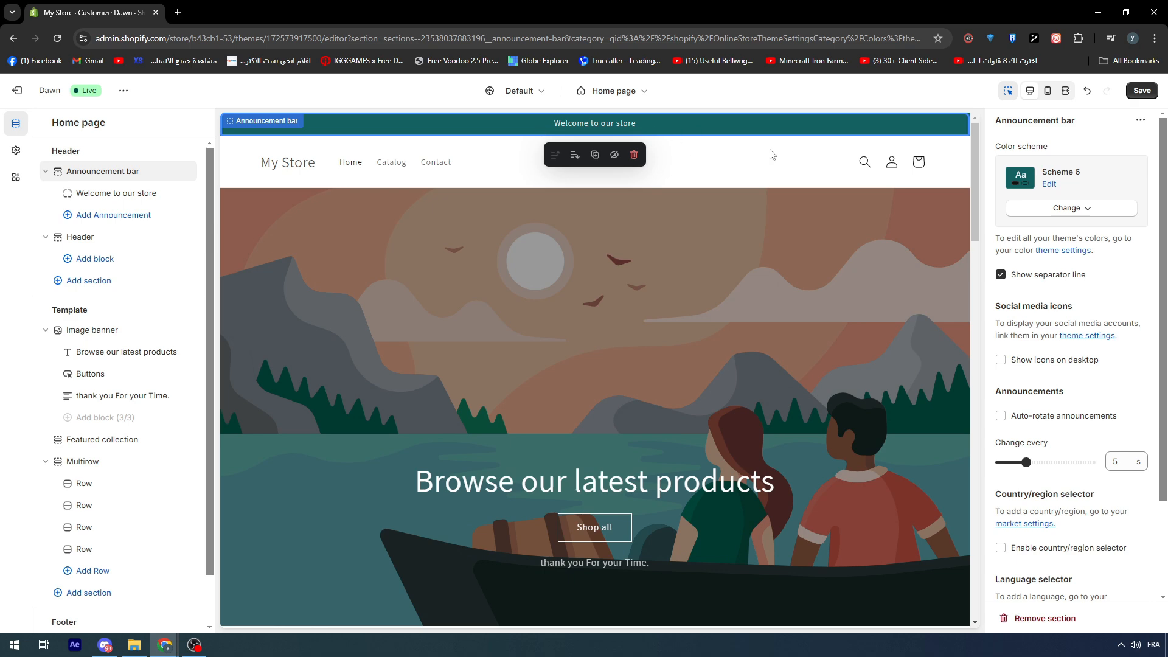
- Enable showing social media icons on desktop in the announcement bar, then select the image banner in the preview
{"action": "scroll", "coordinate": [1135, 346], "scroll_direction": "down", "scroll_amount": 2}
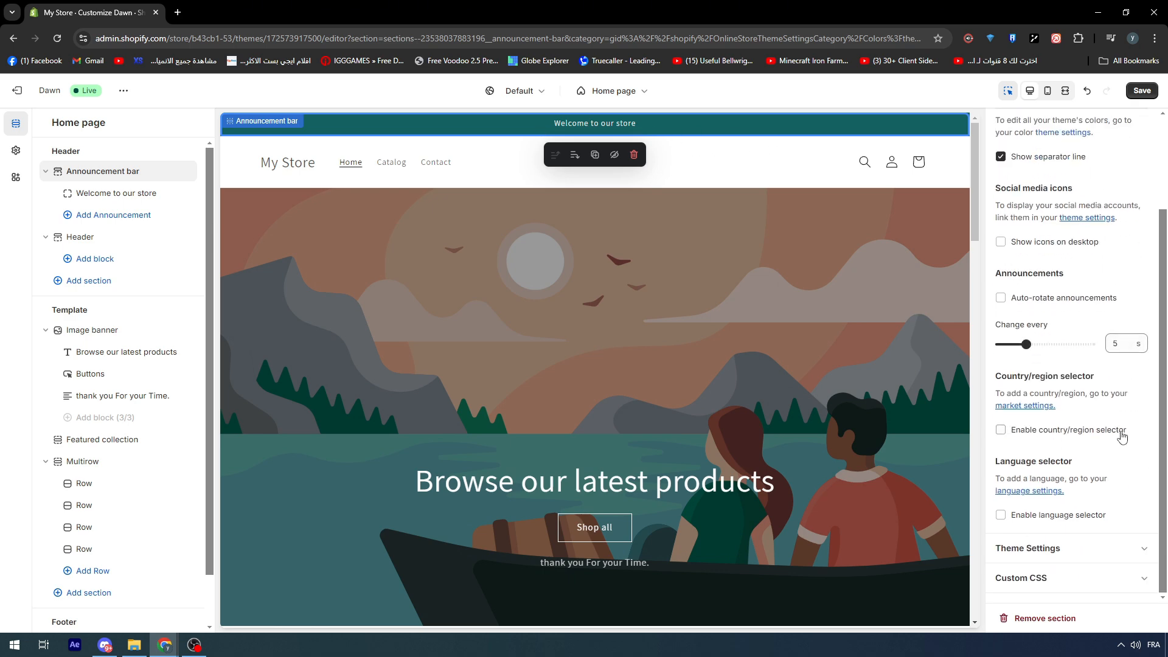
{"action": "scroll", "coordinate": [1120, 433], "scroll_direction": "up", "scroll_amount": 2}
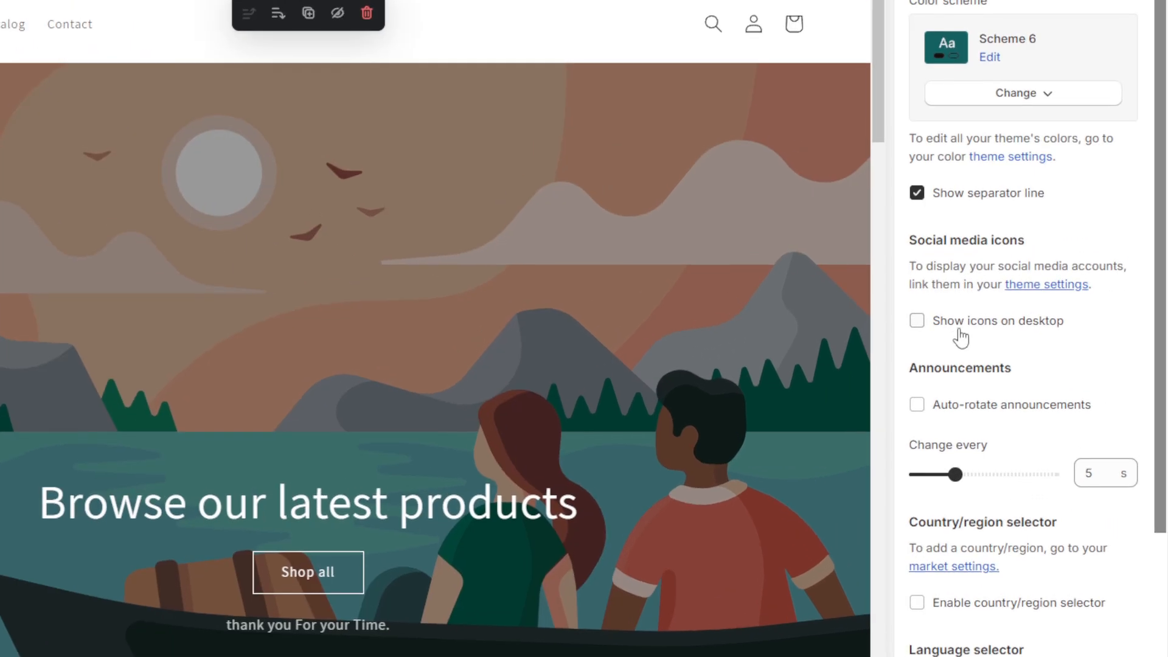
{"action": "double_click", "coordinate": [1027, 365]}
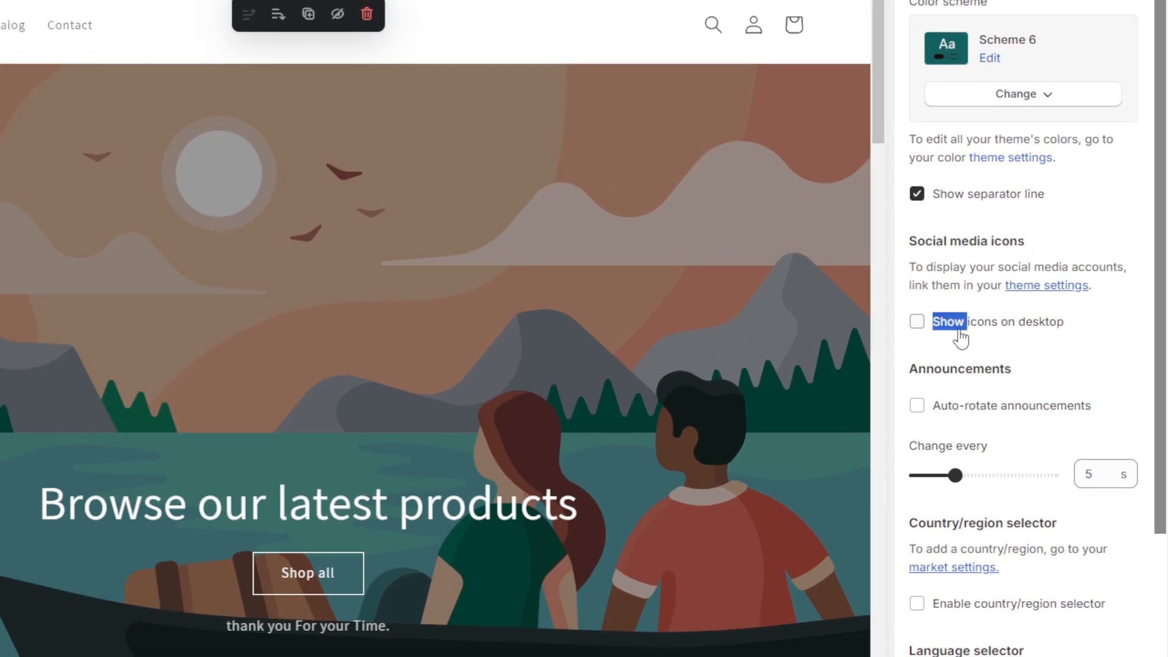
{"action": "left_click", "coordinate": [917, 322]}
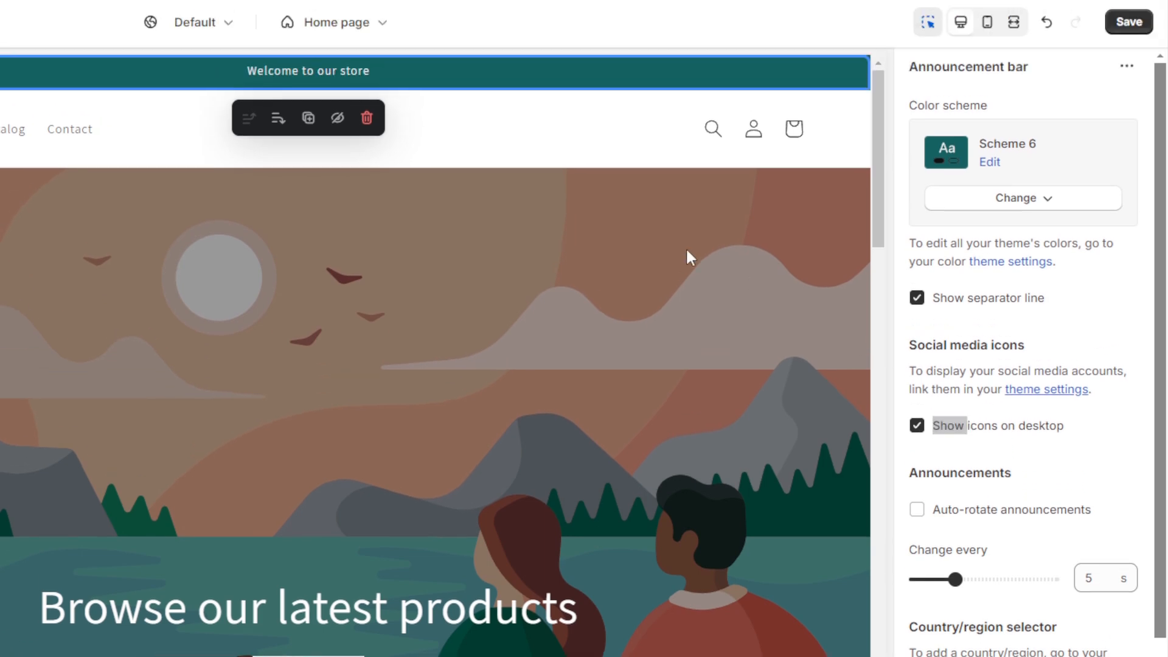
{"action": "left_click", "coordinate": [688, 249]}
{"action": "scroll", "coordinate": [690, 237], "scroll_direction": "up", "scroll_amount": 2}
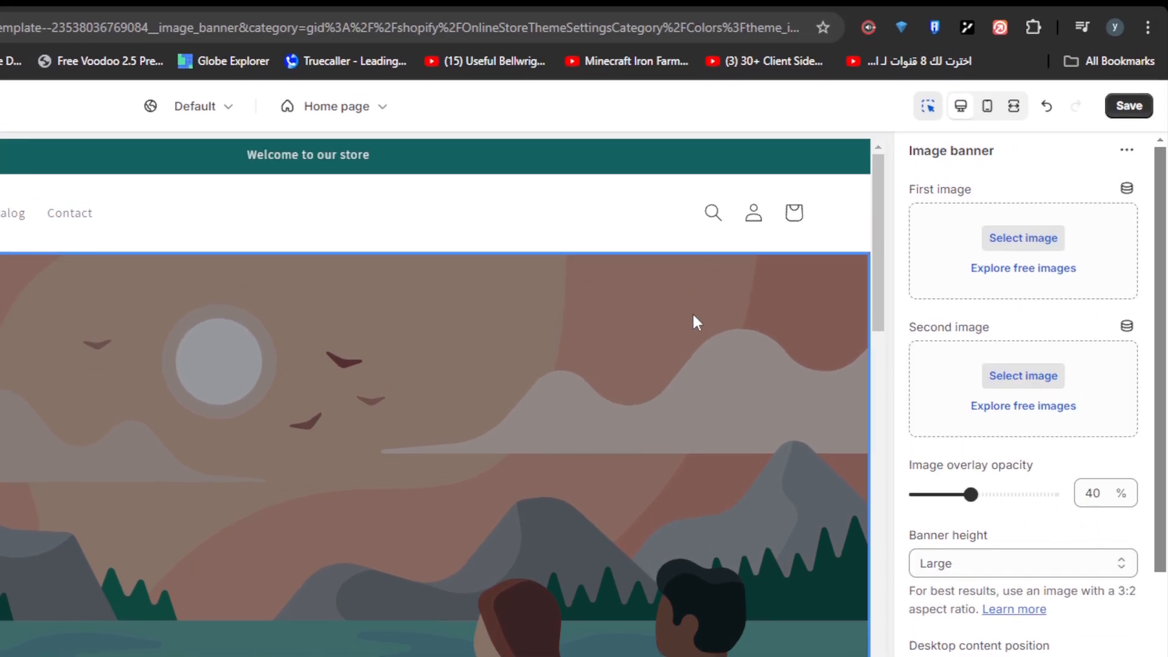
- Enable auto-rotation of announcements in the announcement bar and select the bar in the preview
{"action": "left_click", "coordinate": [671, 67]}
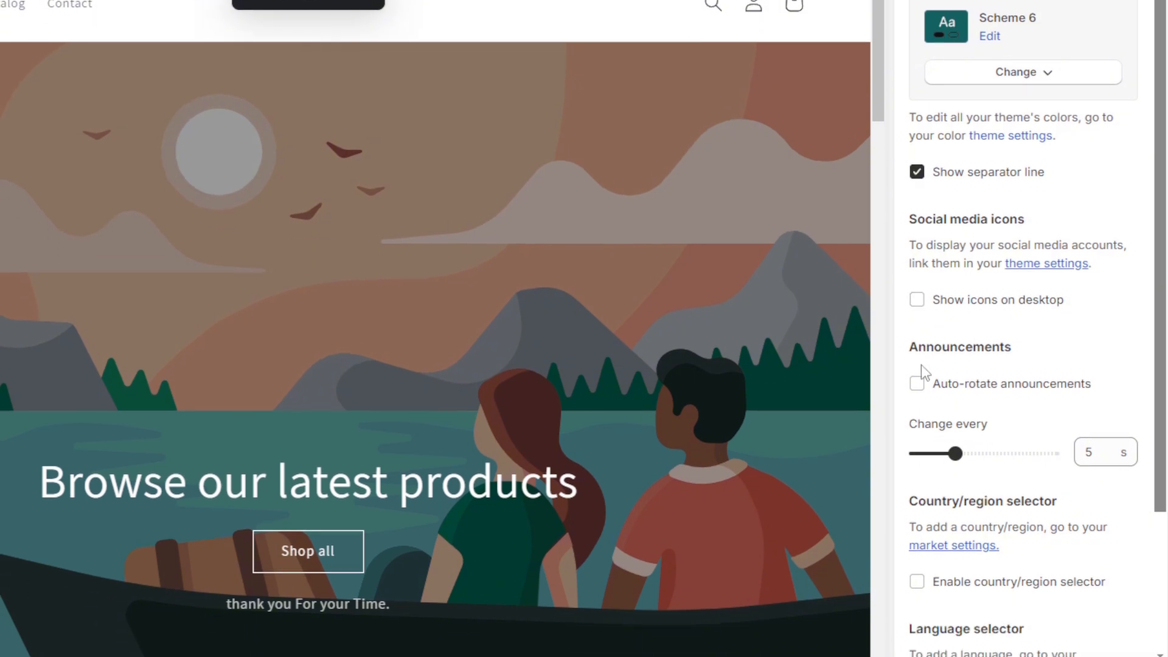
{"action": "left_click", "coordinate": [918, 413]}
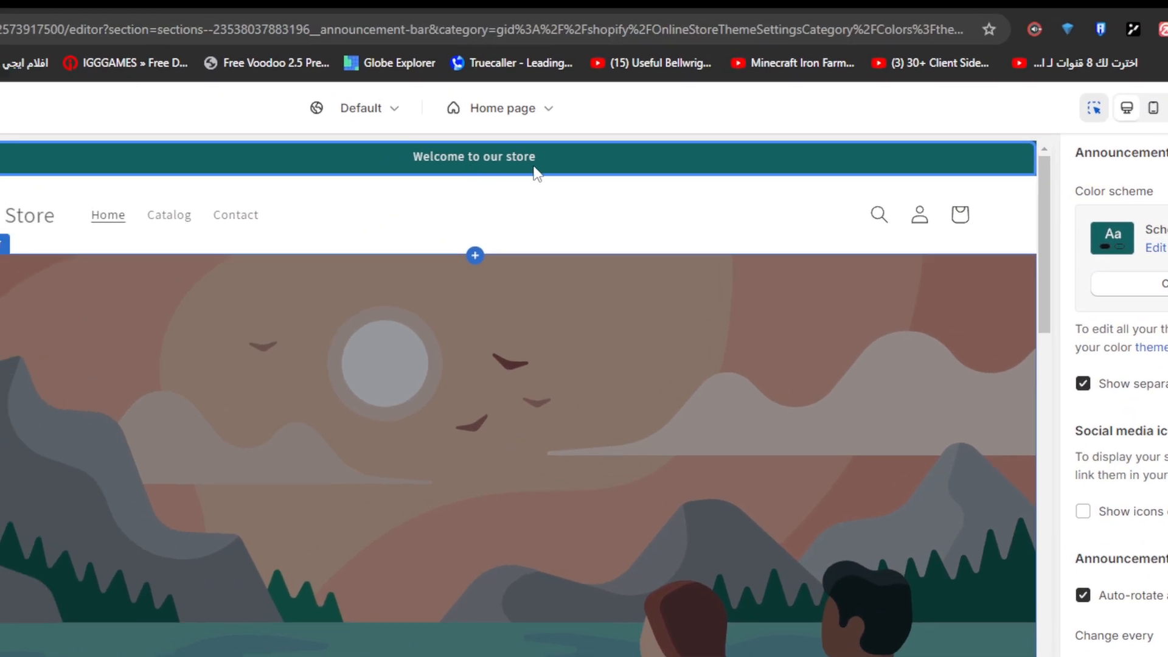
{"action": "left_click", "coordinate": [573, 170]}
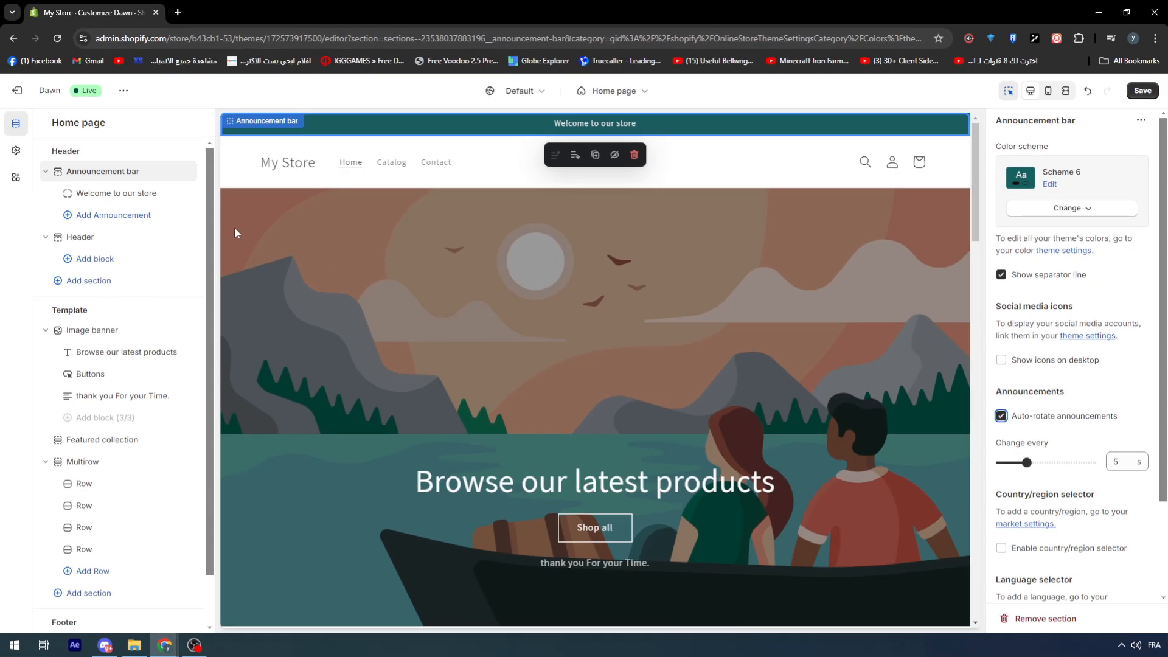
- Add a second announcement to the announcement bar and deactivate the preview inspector
{"action": "left_click", "coordinate": [125, 216]}
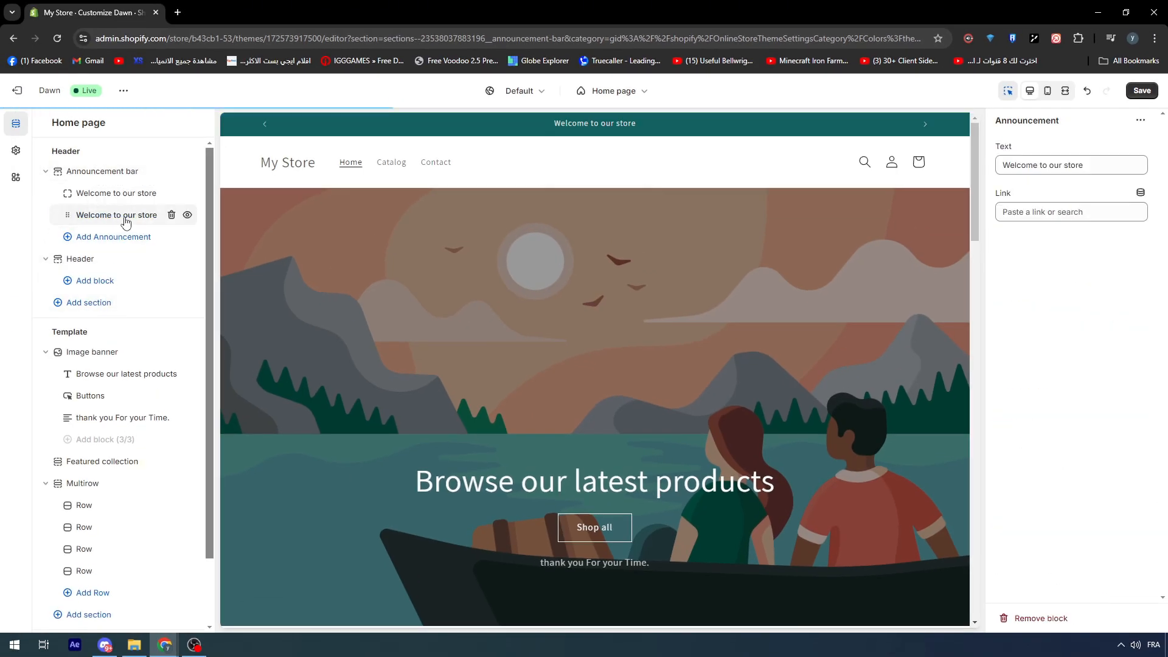
{"action": "left_click", "coordinate": [573, 122]}
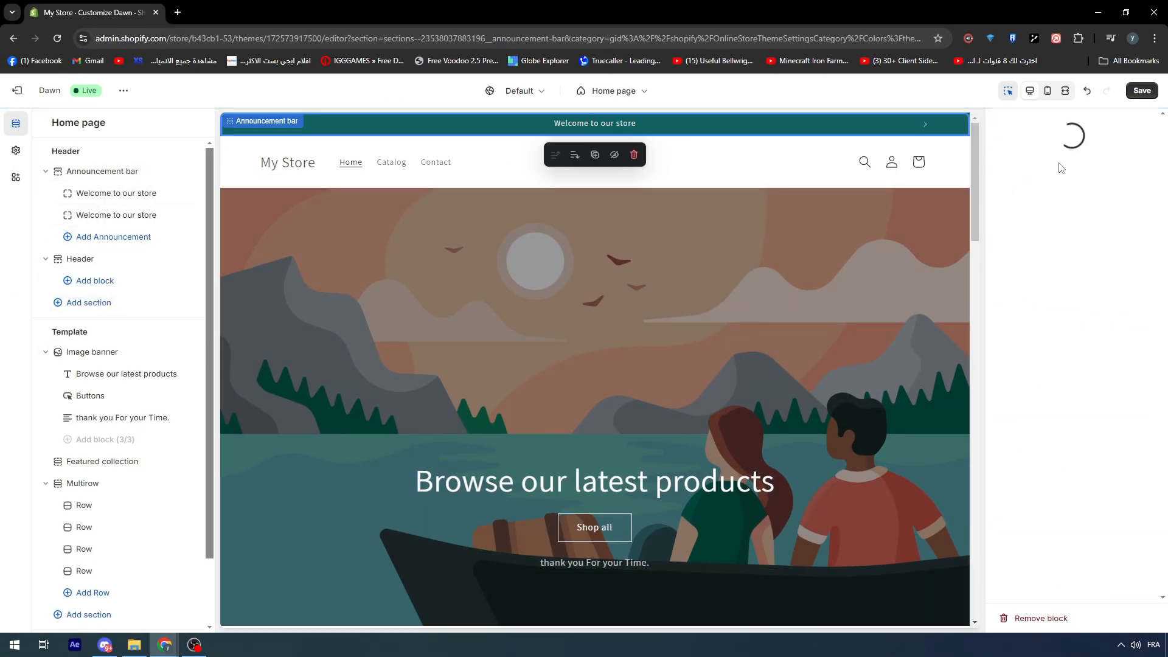
{"action": "double_click", "coordinate": [625, 123]}
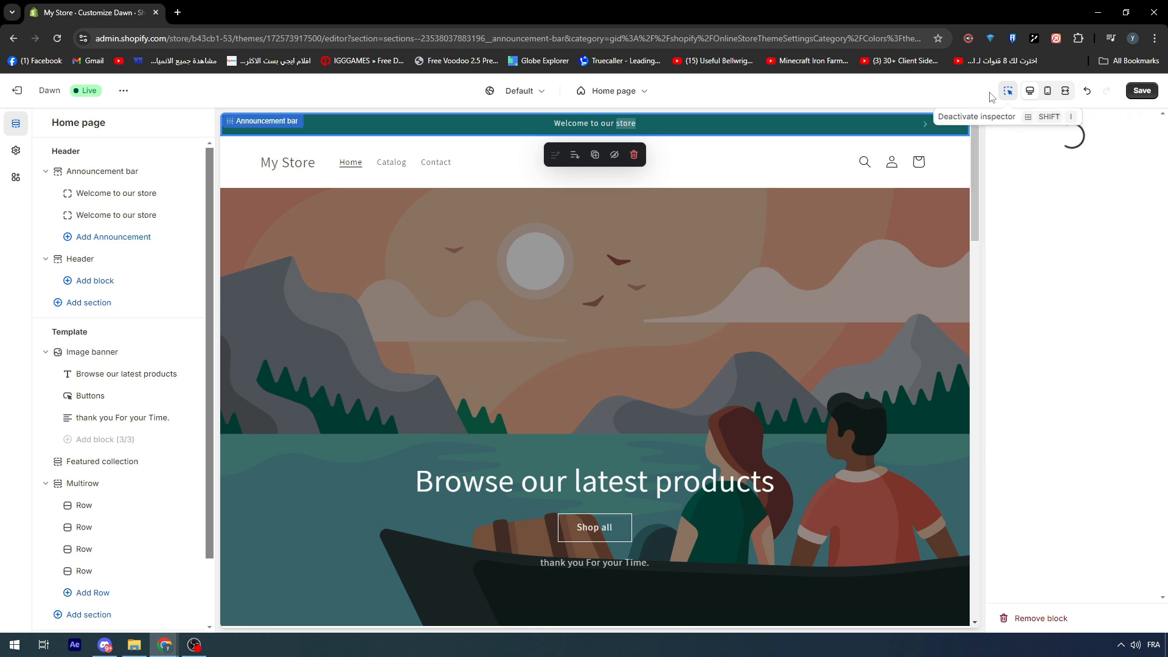
{"action": "left_click", "coordinate": [1008, 90]}
- Set the second announcement's text to "HELLO EVERYONE LIKE AND SUBSCRIBE"
{"action": "left_click", "coordinate": [127, 217]}
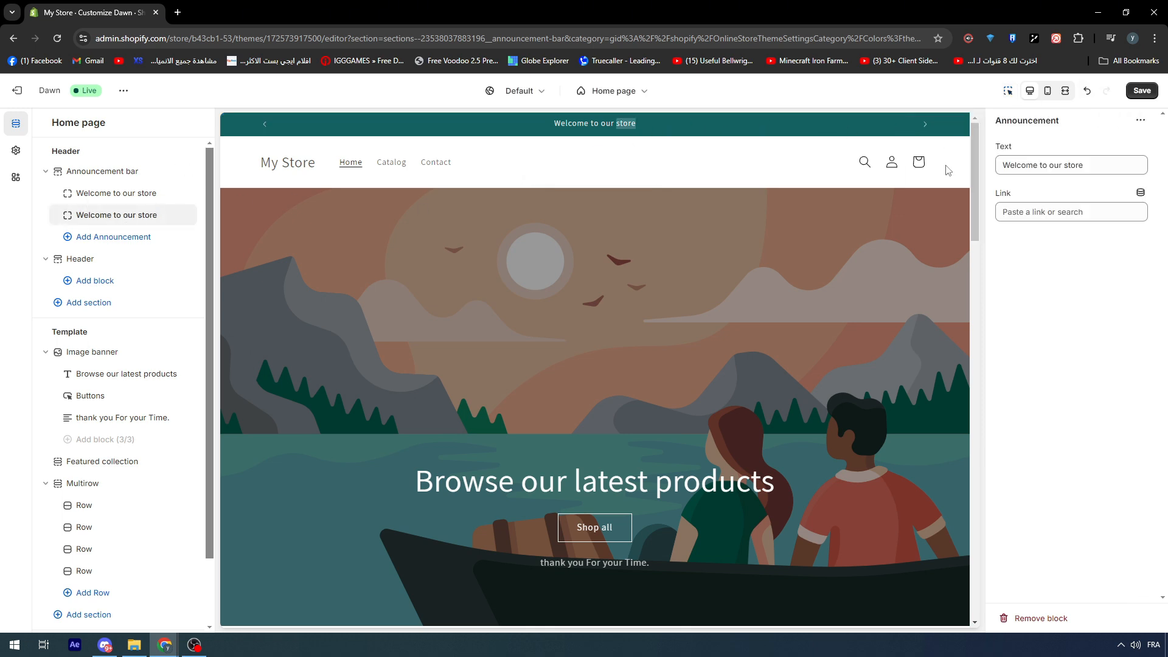
{"action": "left_click_drag", "start_coordinate": [1101, 160], "coordinate": [902, 169]}
{"action": "type", "text": "H"}
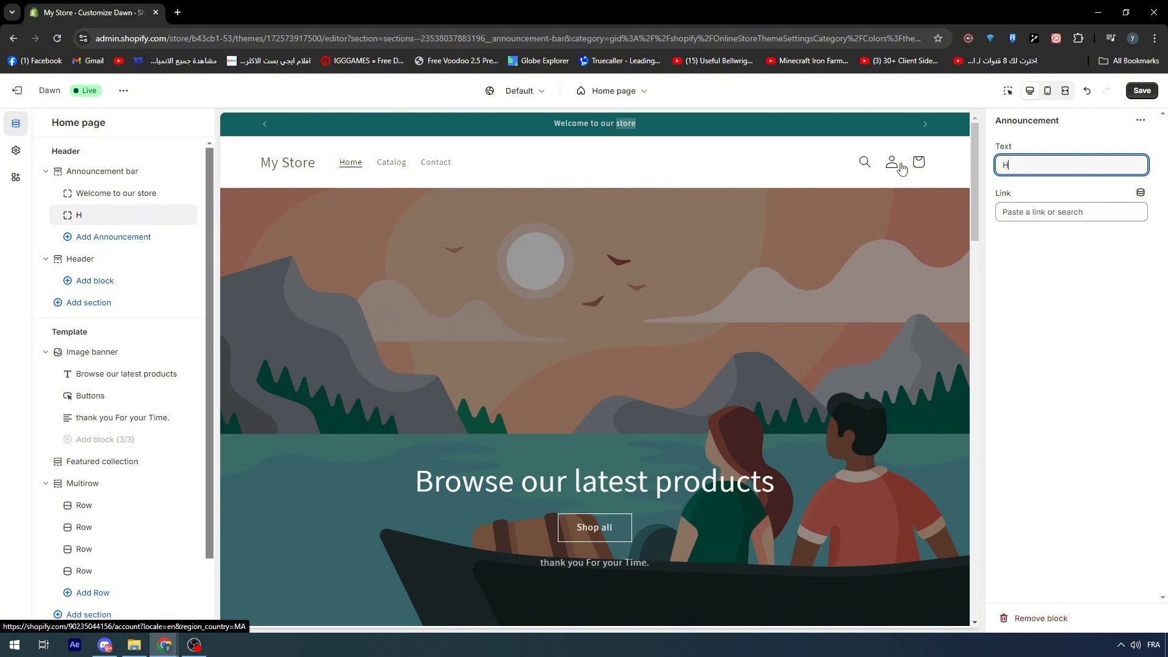
{"action": "type", "text": "ELLO EVERYON"}
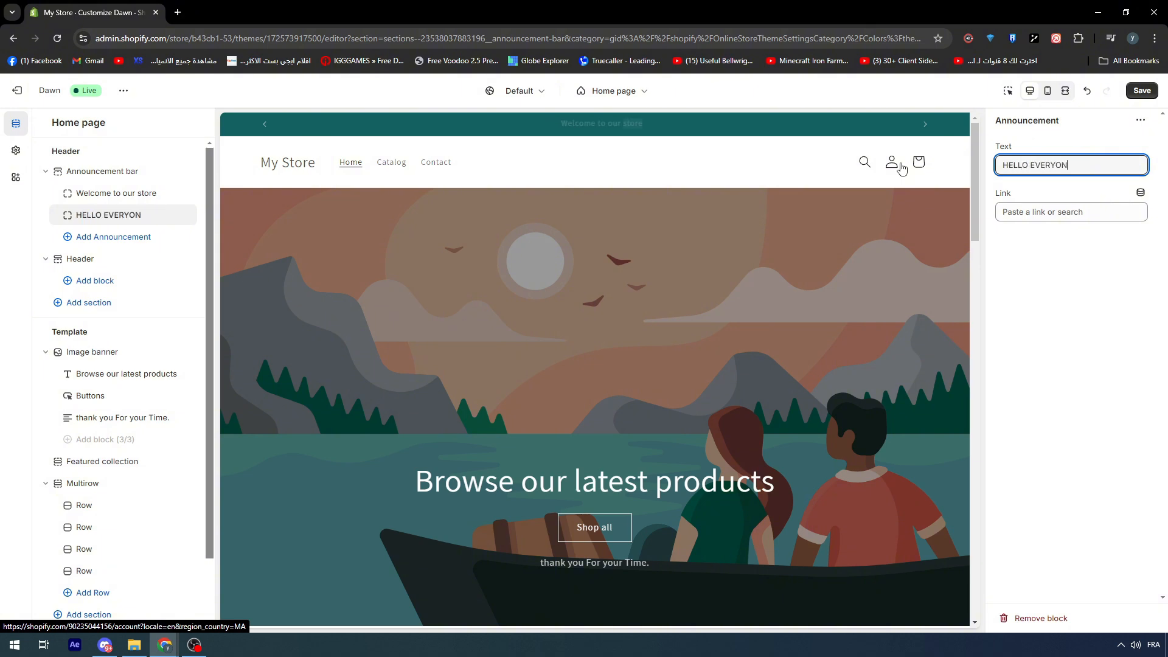
{"action": "type", "text": "E LIKE AND SUBSCRIBE"}
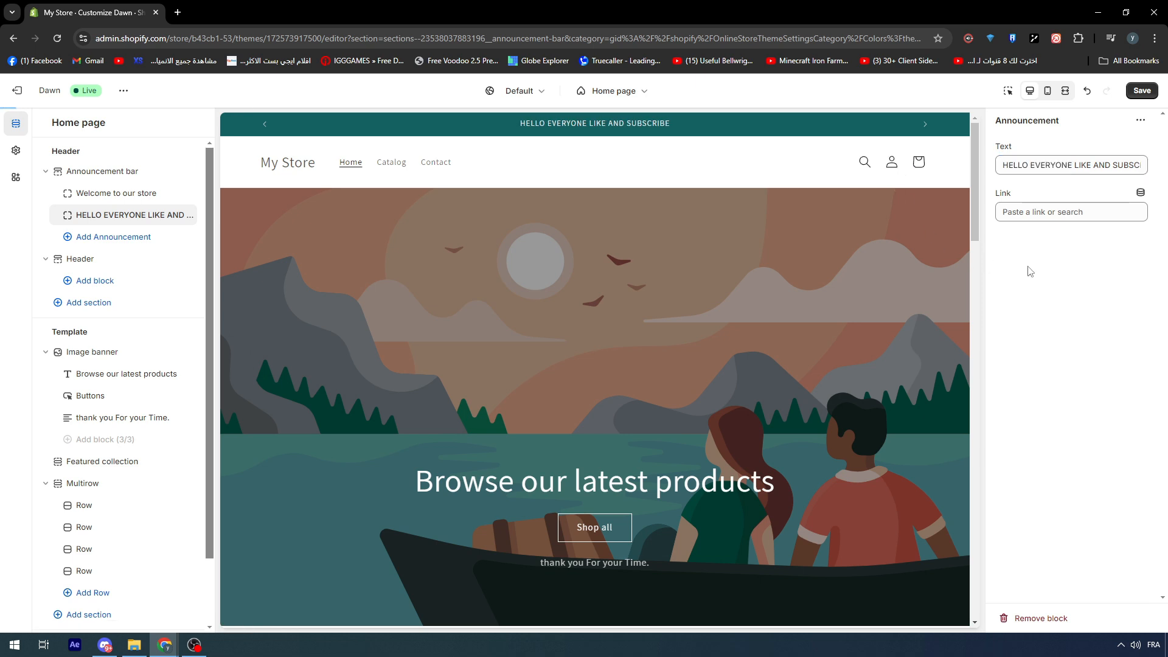
- Add another announcement with the text "THANK YOU A LOT" and delete the extra "Welcome to our store" announcement inserted above the custom ones
{"action": "left_click_drag", "start_coordinate": [119, 194], "coordinate": [126, 231]}
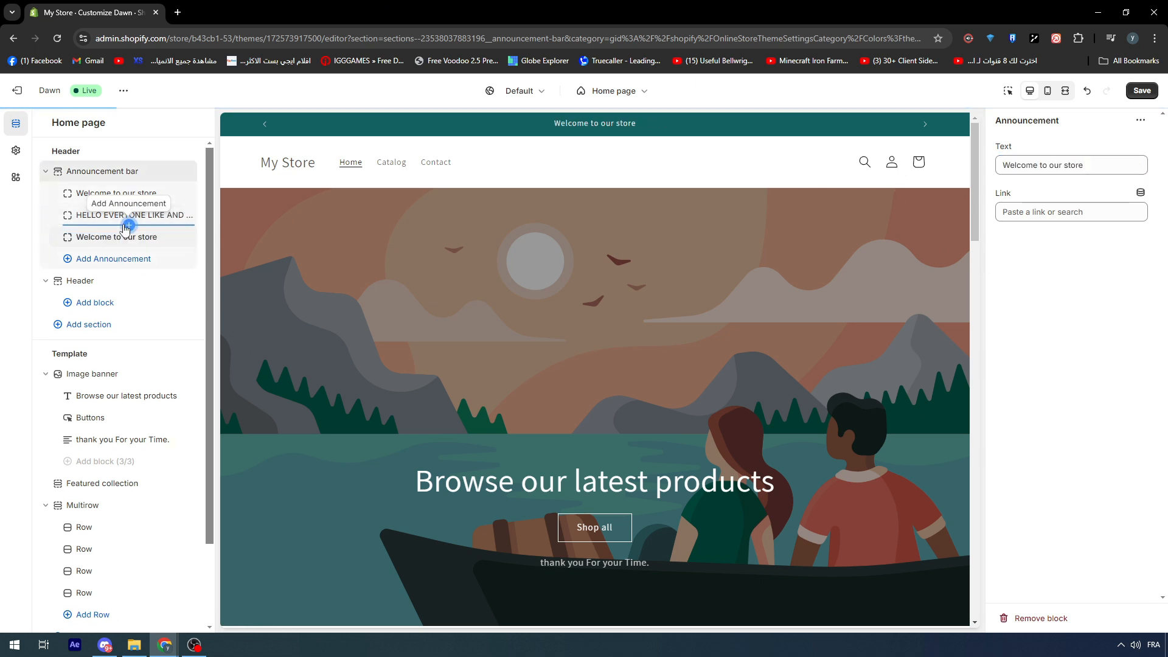
{"action": "triple_click", "coordinate": [1048, 171]}
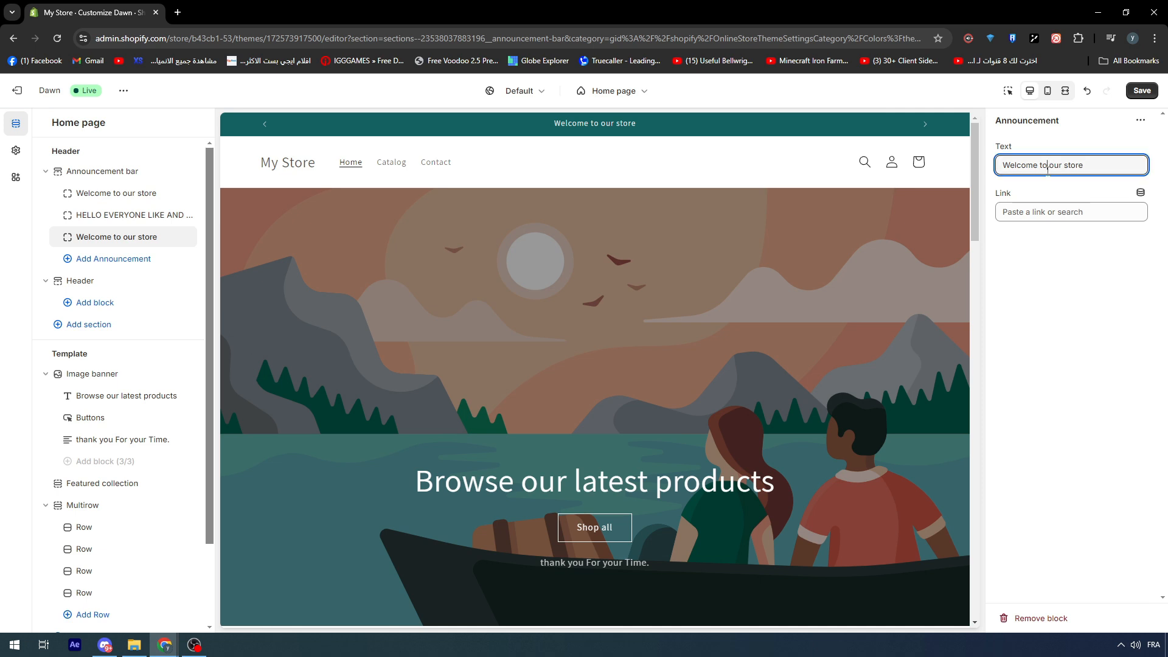
{"action": "type", "text": "THANK YOU A LOT"}
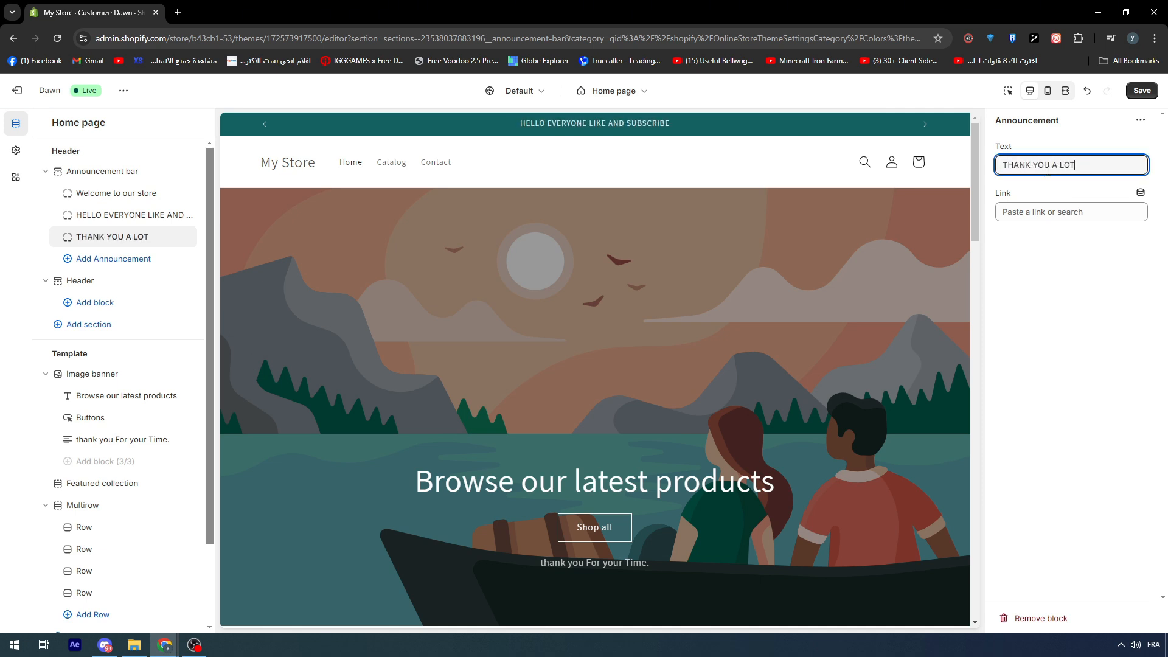
{"action": "left_click", "coordinate": [1106, 235]}
{"action": "left_click", "coordinate": [110, 204]}
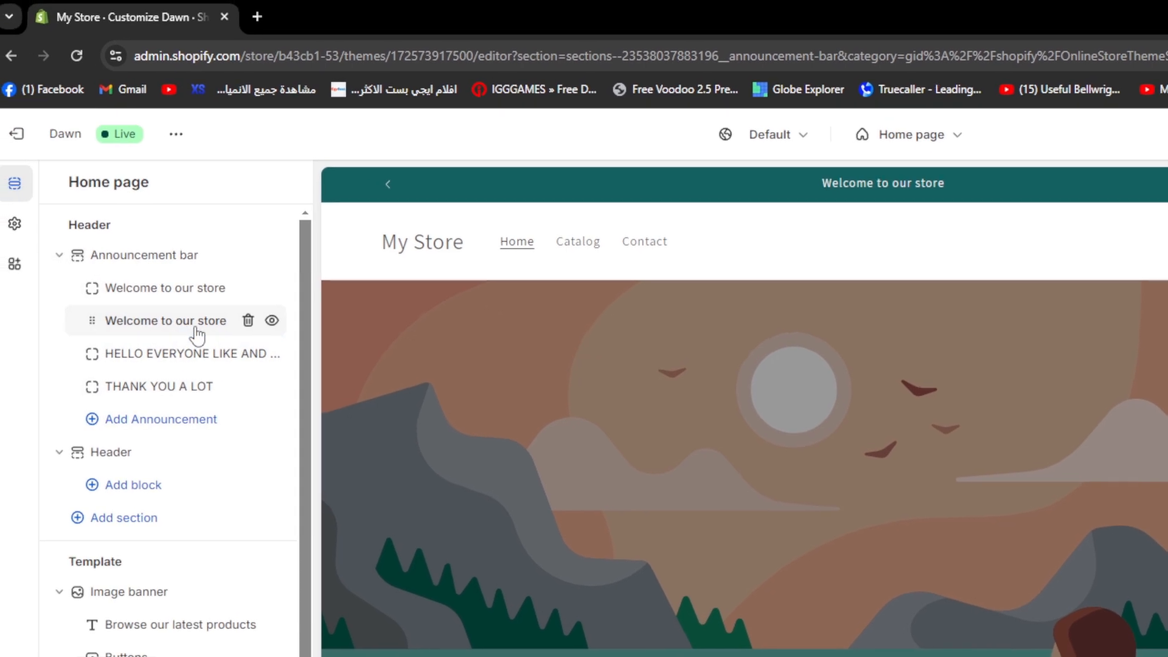
{"action": "left_click", "coordinate": [248, 320]}
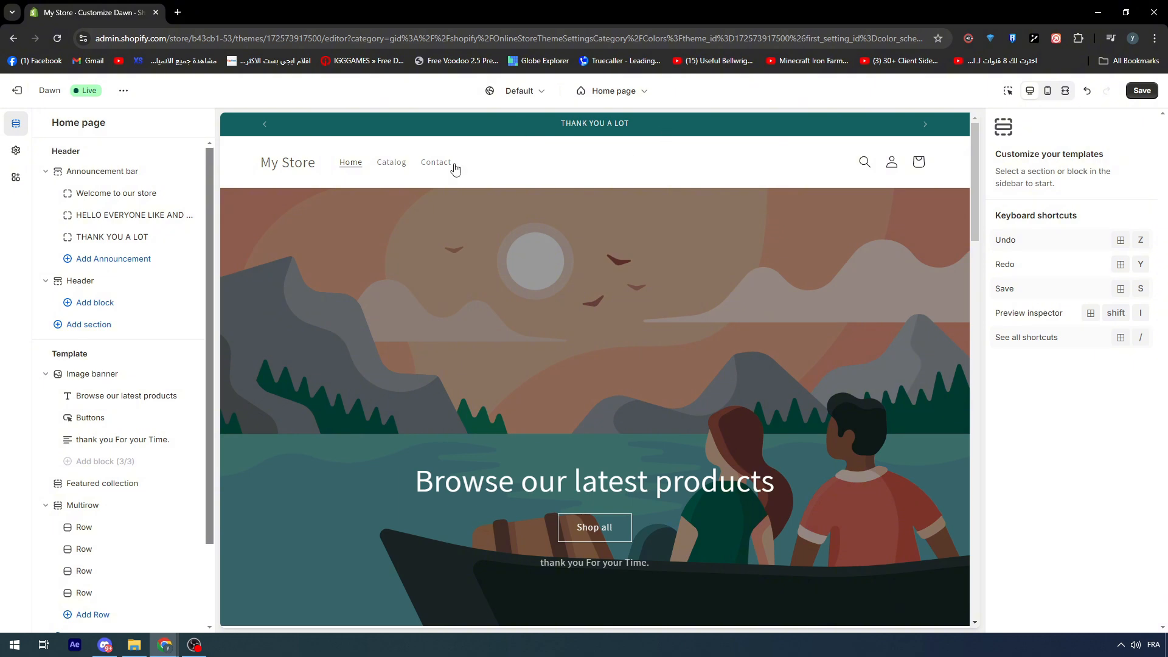
- Set the announcement bar to change announcements every 3 s and save the theme changes
{"action": "left_click", "coordinate": [98, 172]}
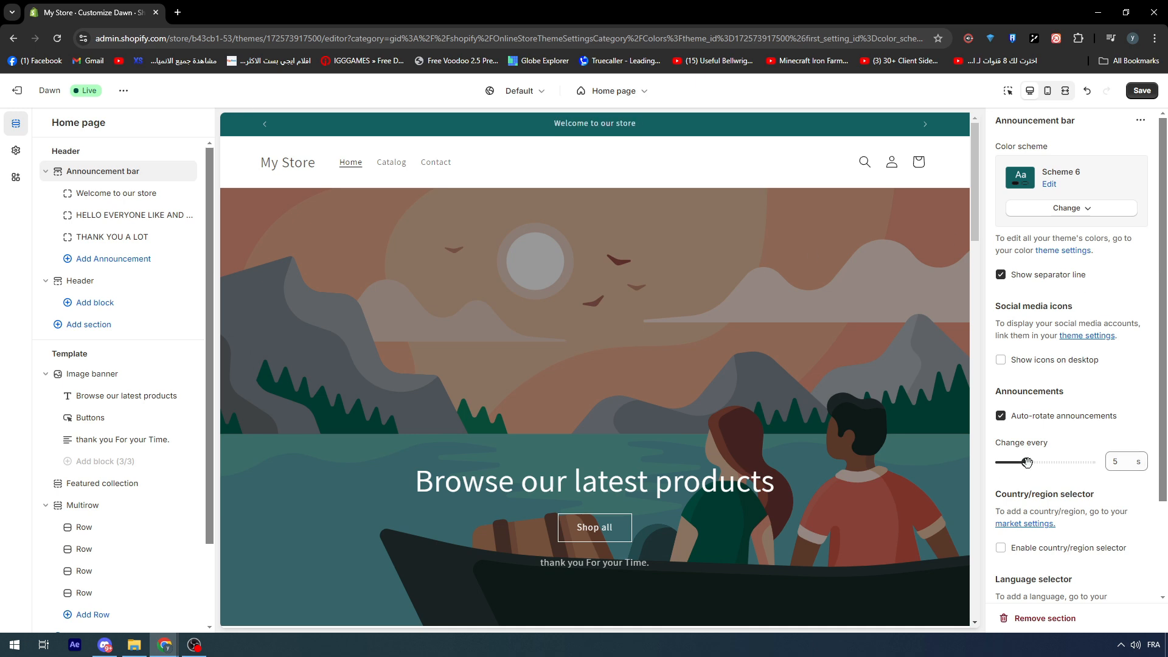
{"action": "left_click_drag", "start_coordinate": [1027, 470], "coordinate": [991, 465]}
{"action": "left_click", "coordinate": [1146, 93]}
- Cycle through the announcements in the preview and select each announcement block to examine how it displays
{"action": "left_click", "coordinate": [117, 397]}
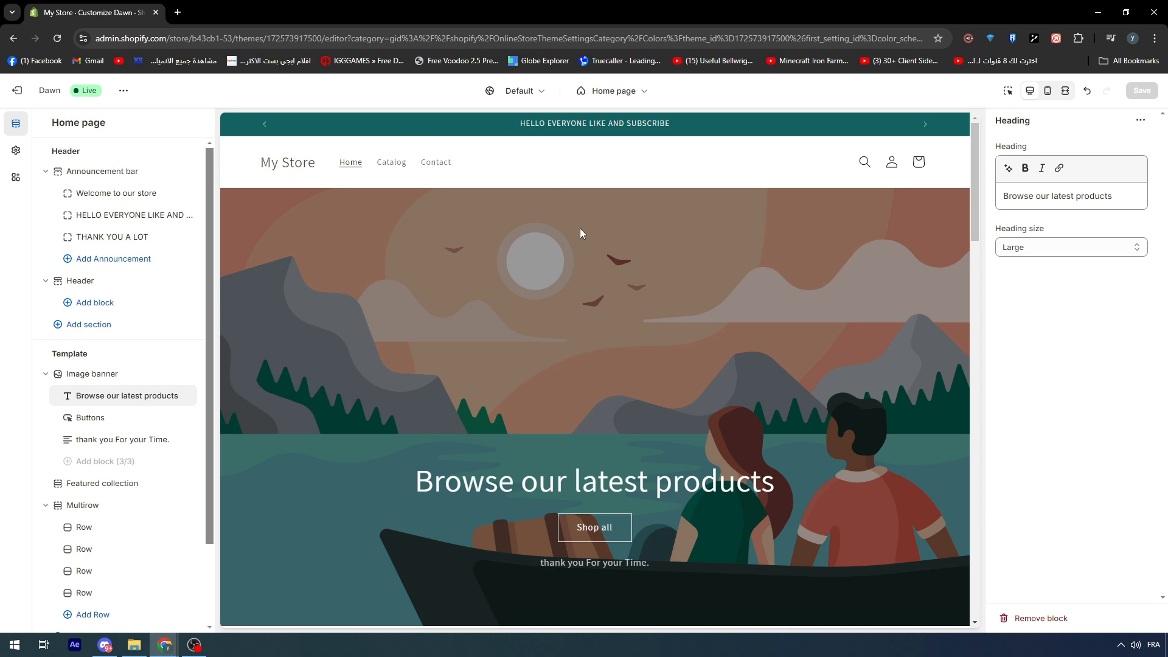
{"action": "left_click", "coordinate": [923, 126]}
{"action": "left_click", "coordinate": [267, 129]}
{"action": "left_click", "coordinate": [266, 128]}
{"action": "left_click", "coordinate": [266, 128]}
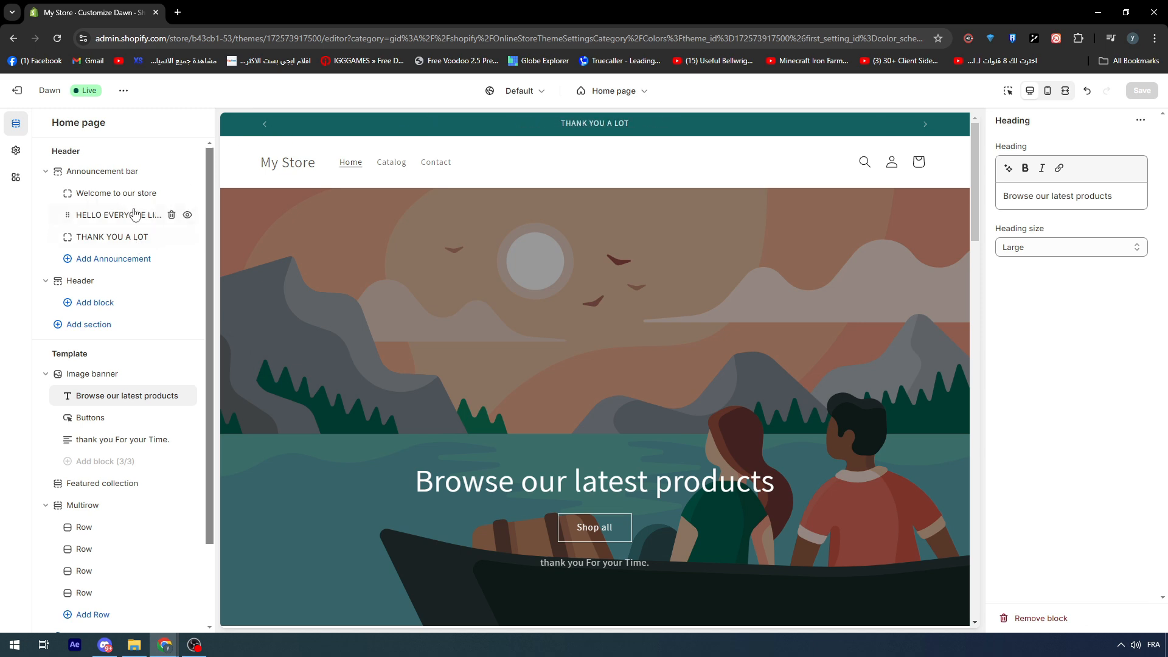
{"action": "left_click", "coordinate": [125, 192]}
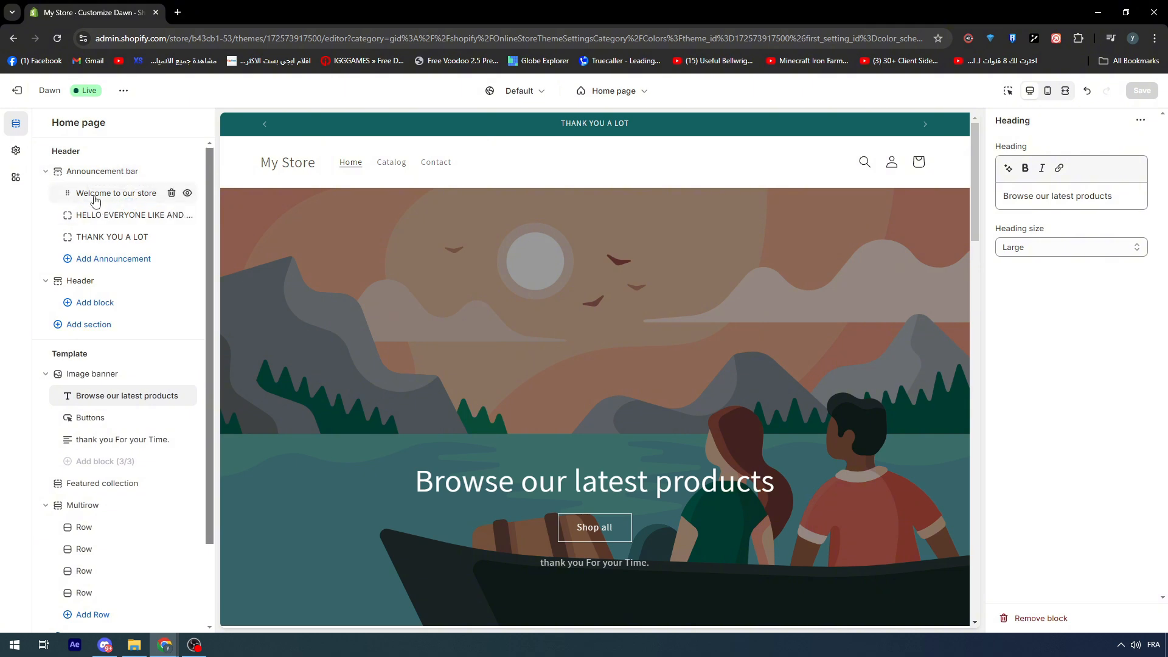
{"action": "left_click", "coordinate": [96, 216]}
{"action": "left_click", "coordinate": [112, 238]}
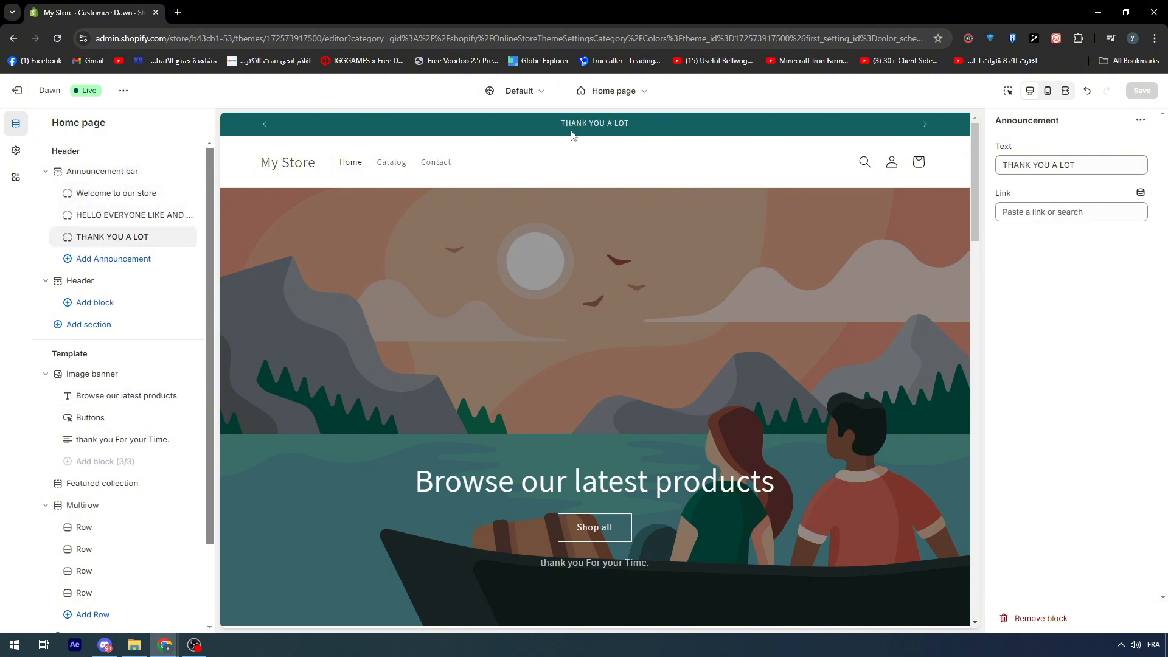
{"action": "left_click", "coordinate": [86, 219]}
{"action": "left_click", "coordinate": [101, 193]}
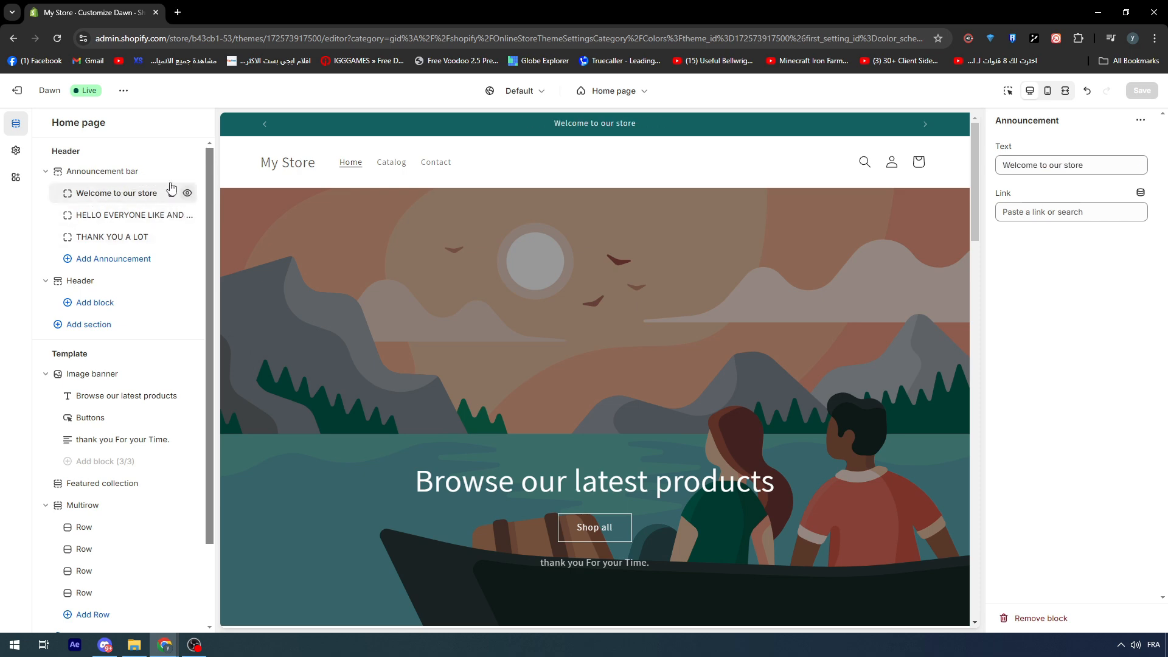
- Enable the country/region selector for the announcement bar and open the linked market settings
{"action": "left_click", "coordinate": [116, 172]}
{"action": "scroll", "coordinate": [1131, 293], "scroll_direction": "down", "scroll_amount": 2}
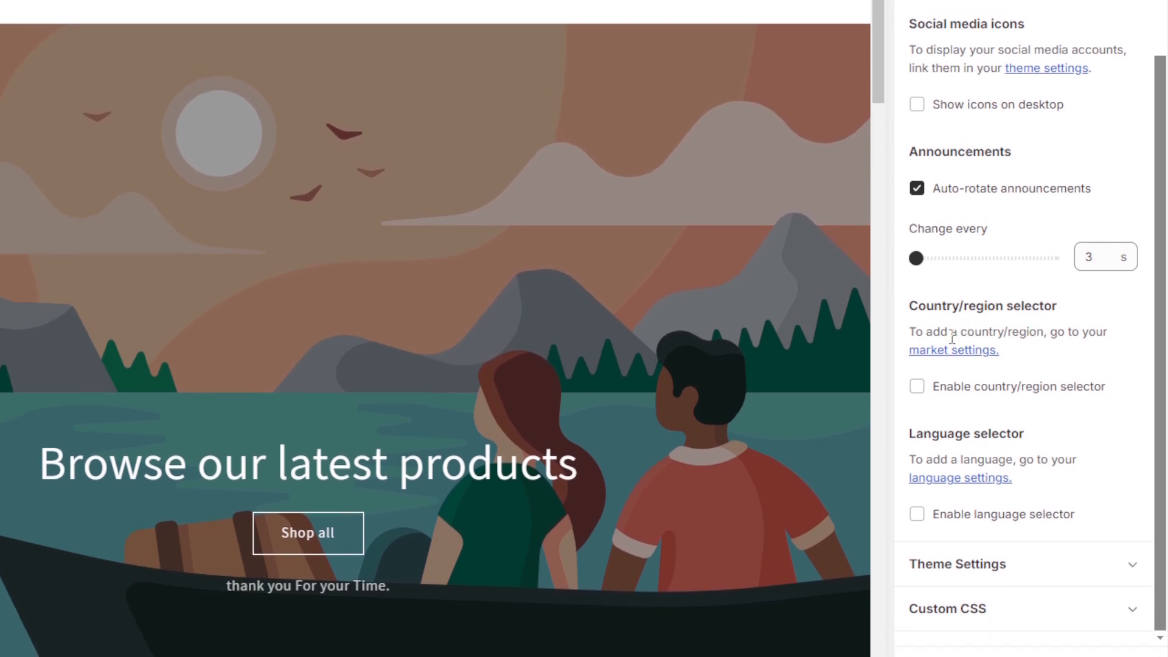
{"action": "left_click", "coordinate": [916, 386]}
{"action": "scroll", "coordinate": [982, 395], "scroll_direction": "up", "scroll_amount": 3}
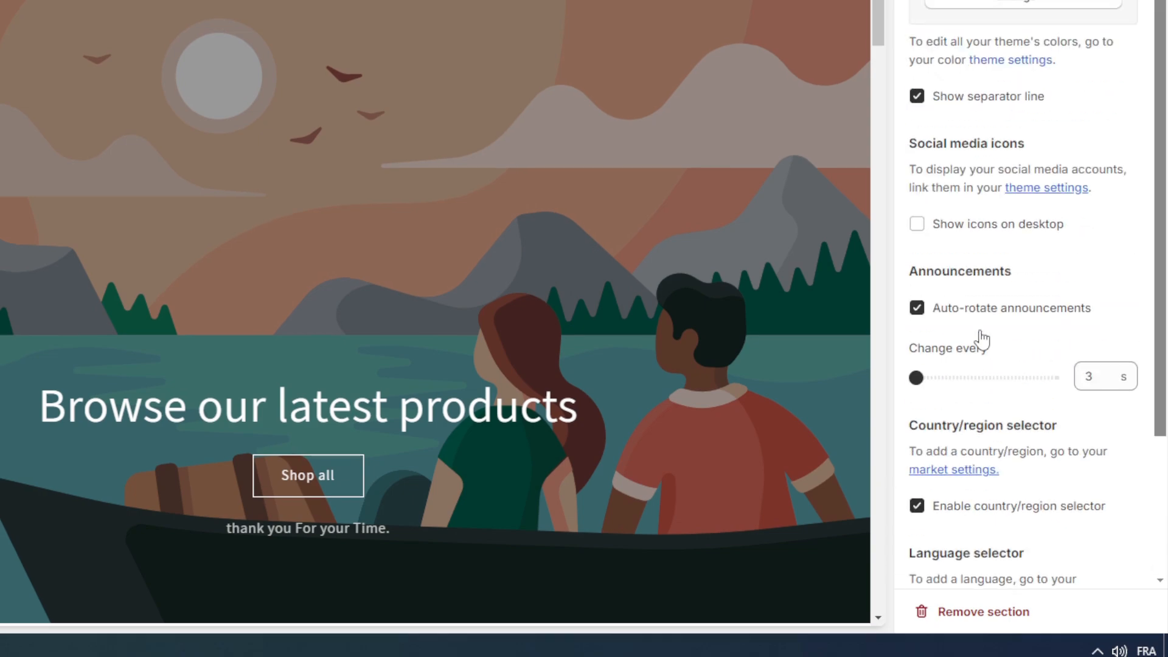
{"action": "scroll", "coordinate": [974, 331], "scroll_direction": "down", "scroll_amount": 3}
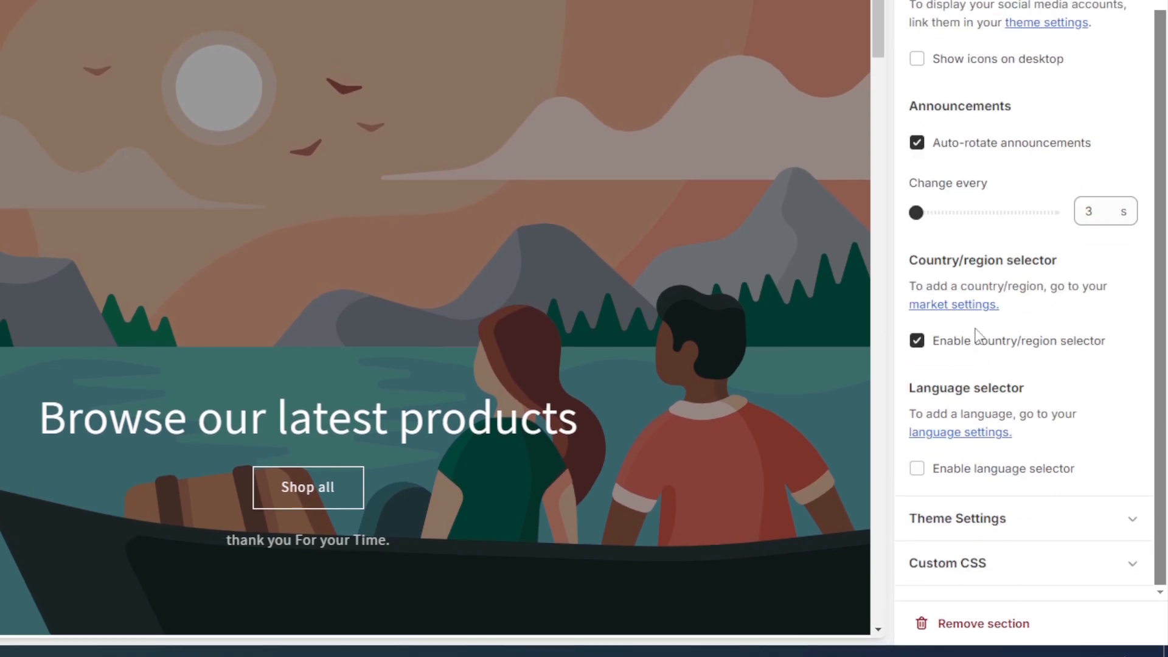
{"action": "left_click", "coordinate": [954, 321]}
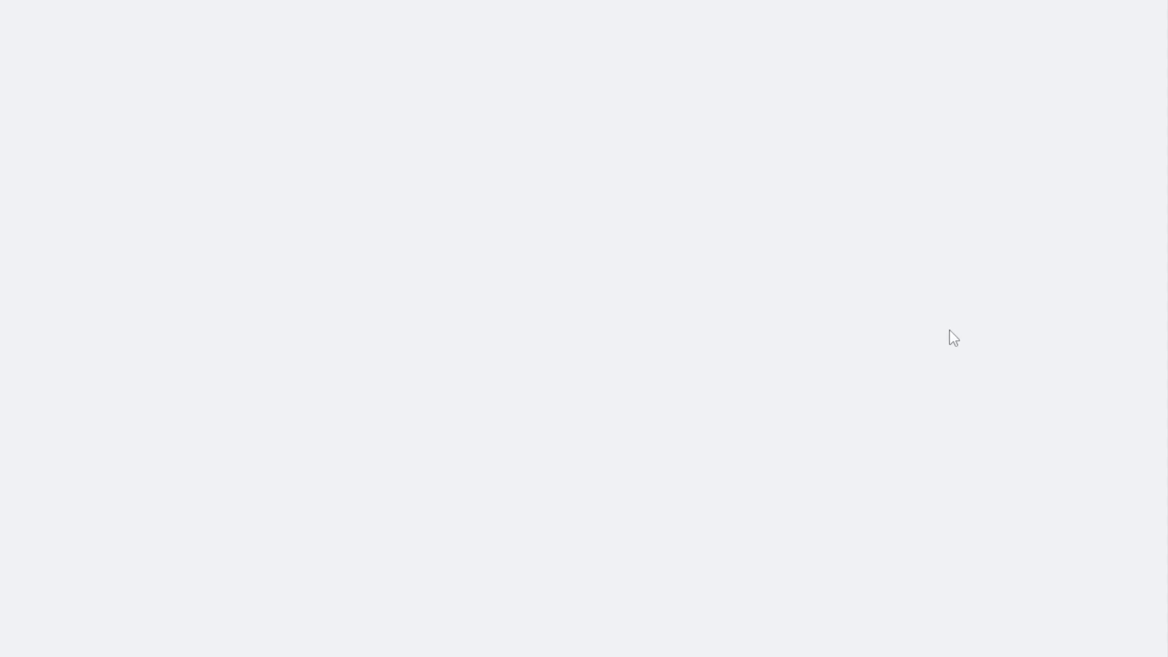